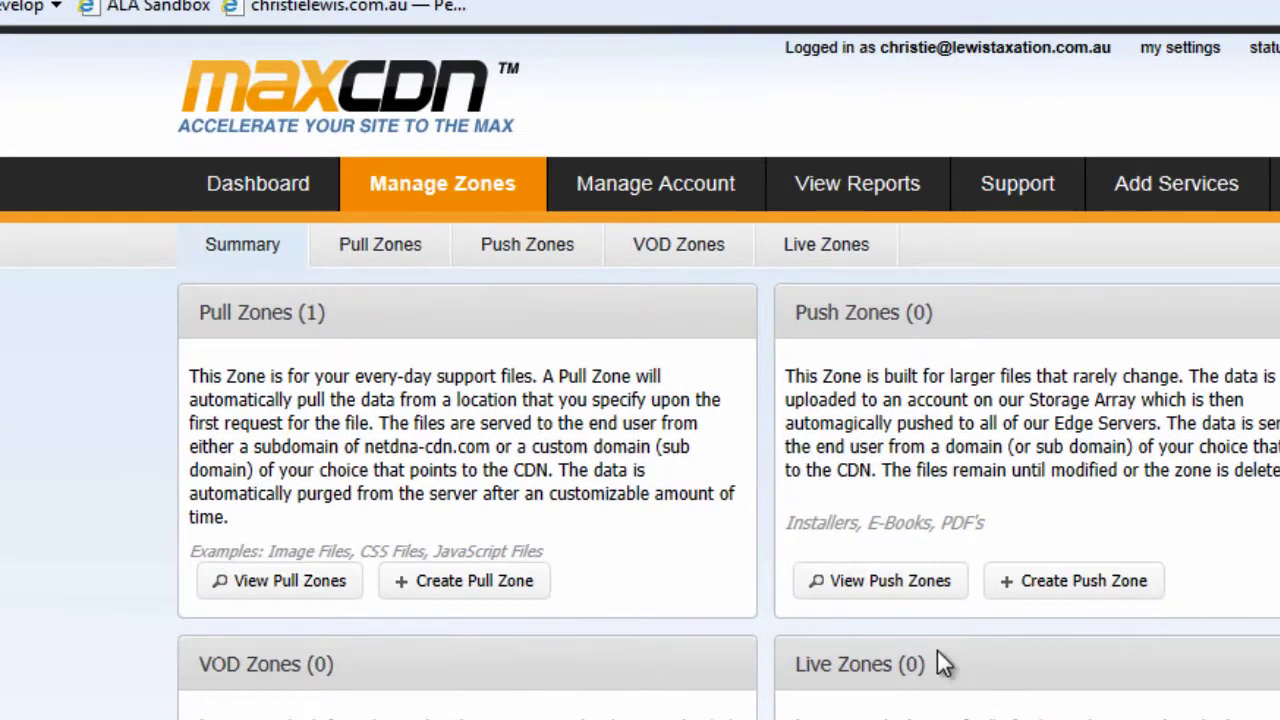
pyautogui.click(472, 588)
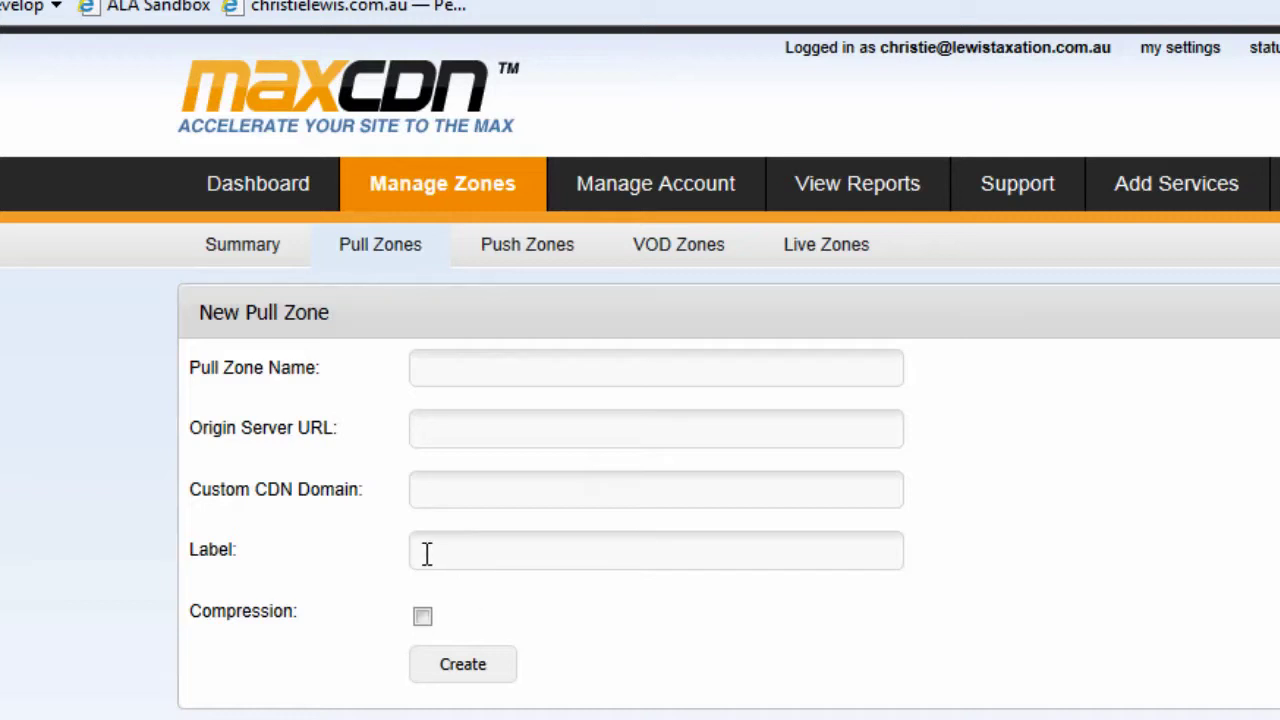
pyautogui.click(497, 370)
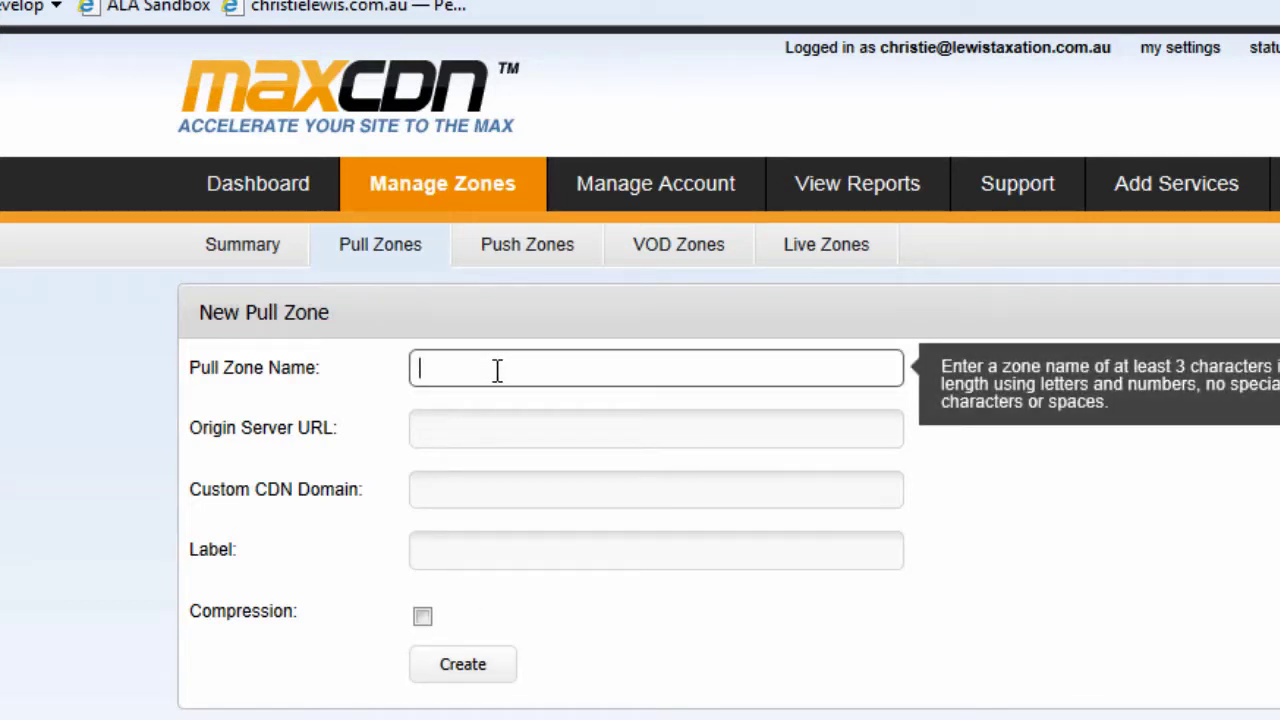
pyautogui.write('alaweb')
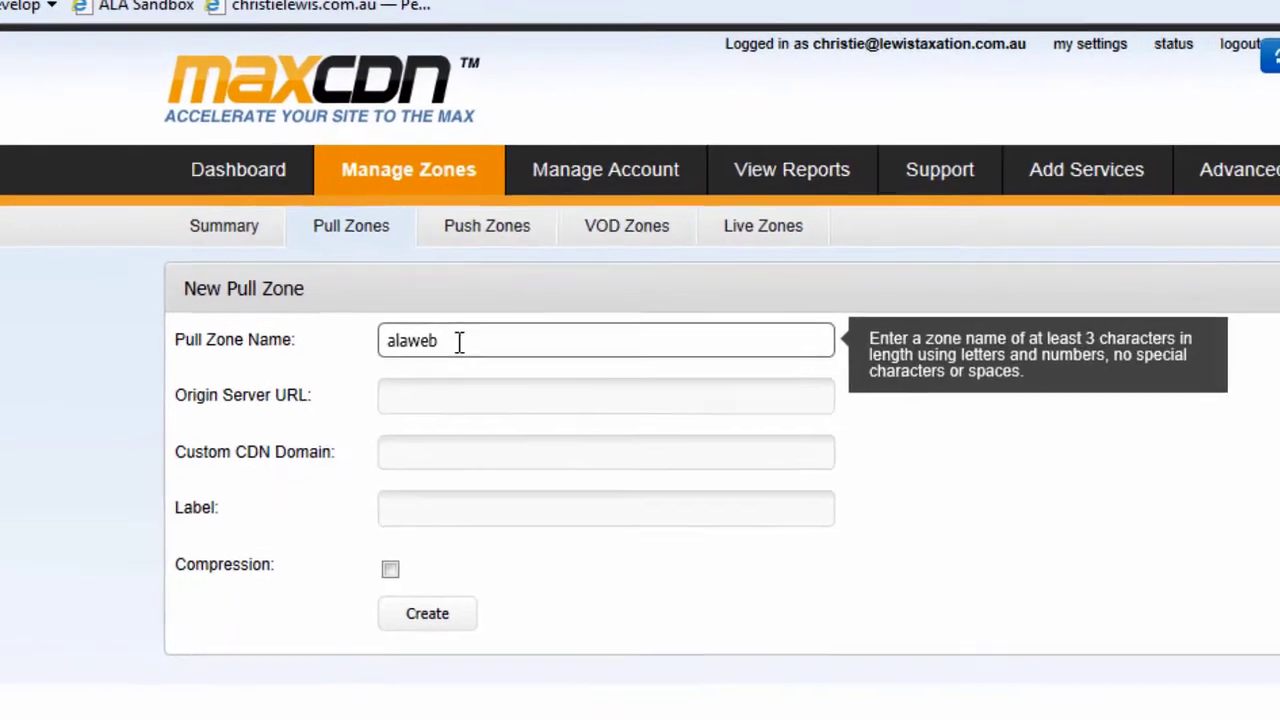
pyautogui.press('Tab')
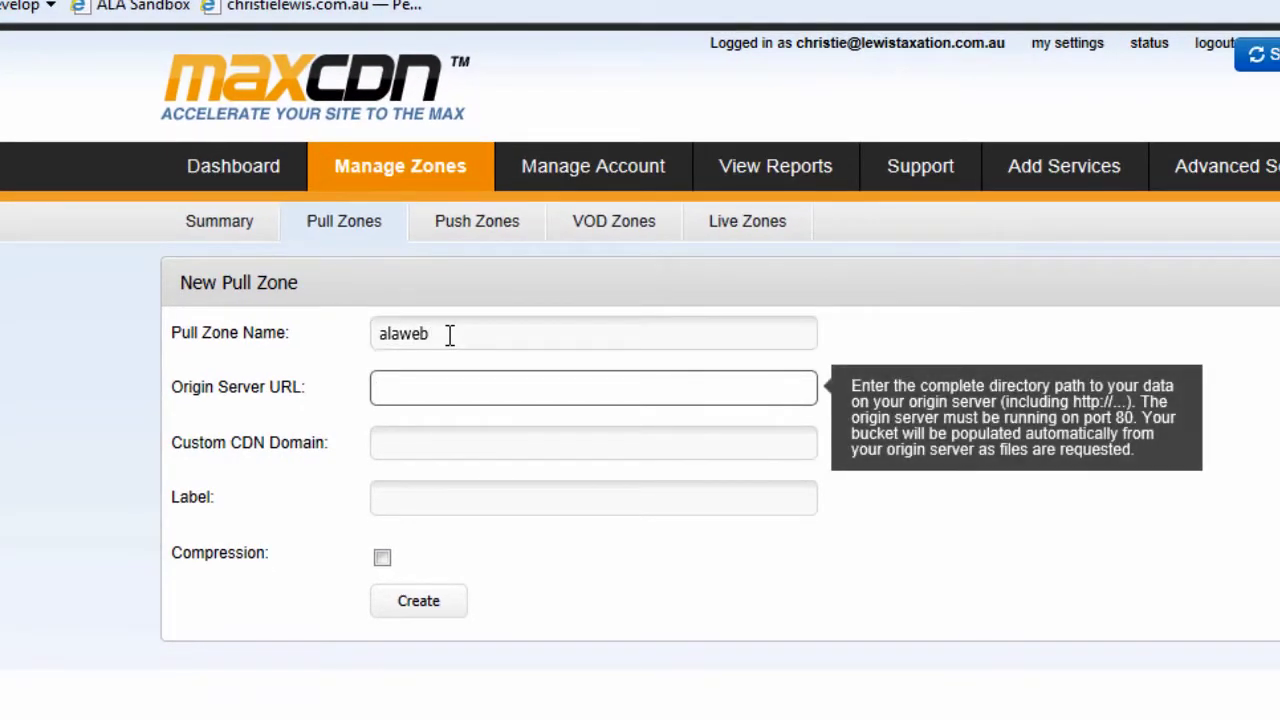
pyautogui.write('http://ww')
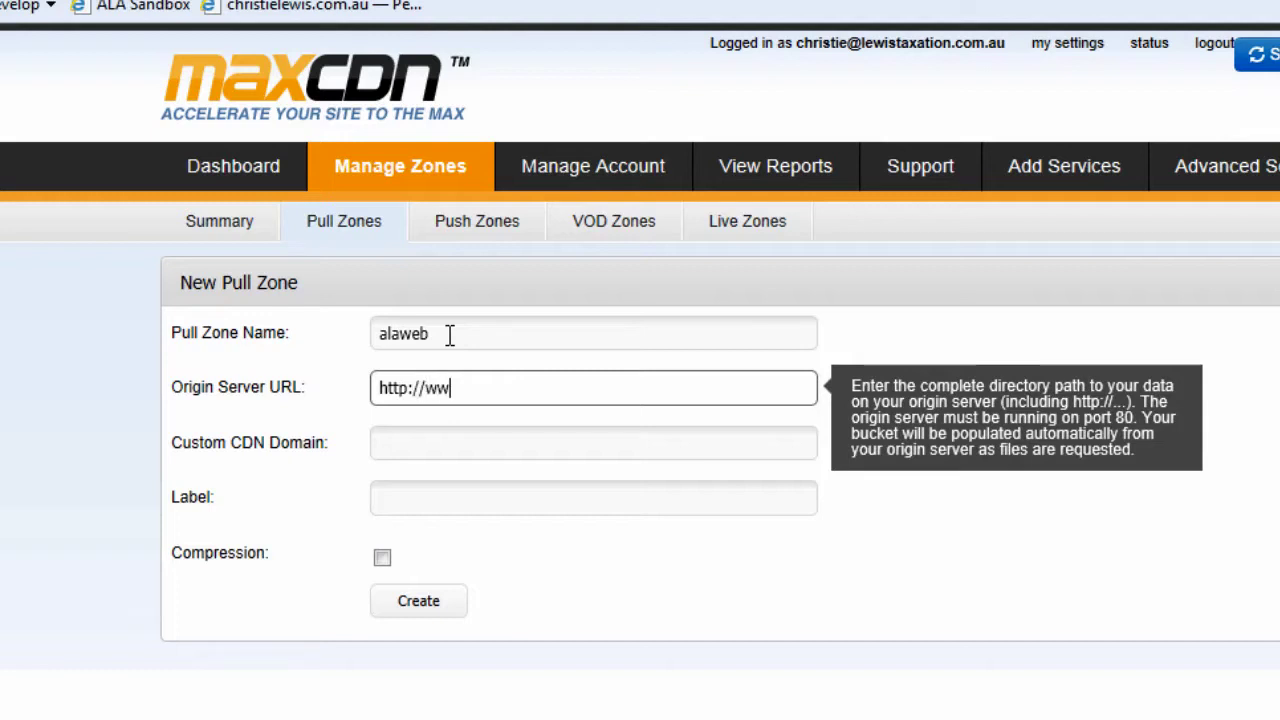
pyautogui.write('w.lewistaxation')
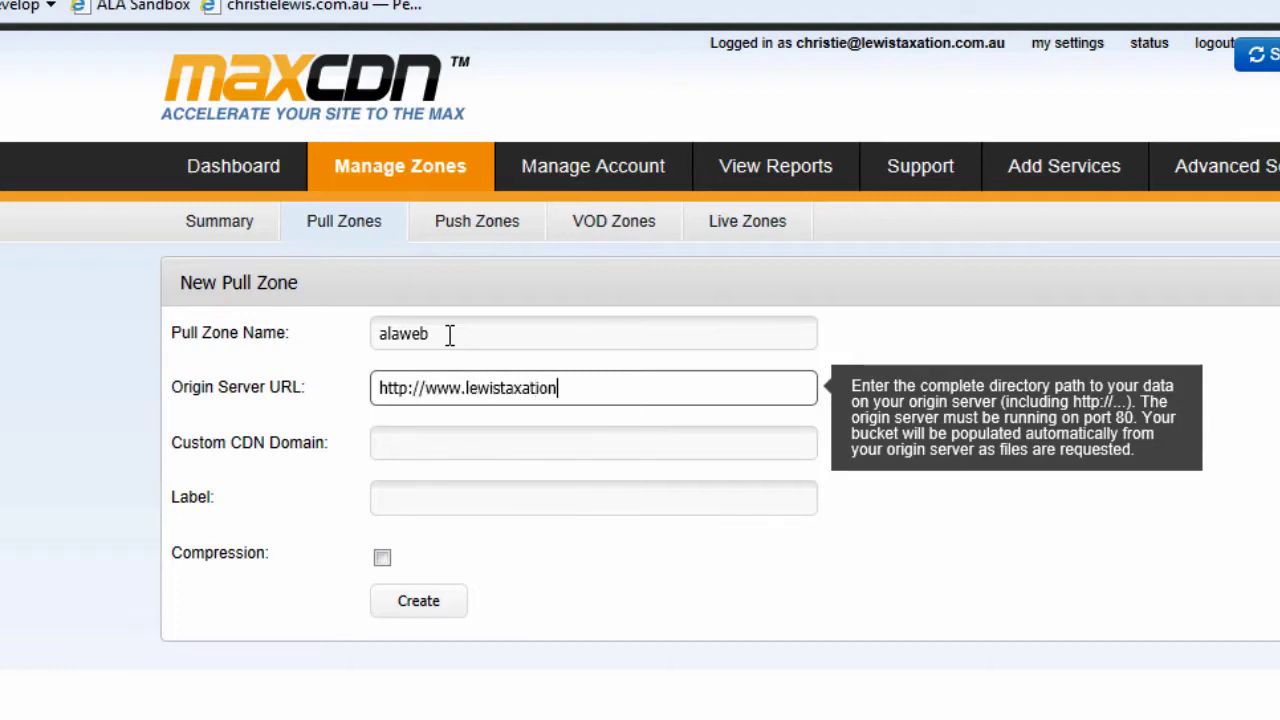
pyautogui.write('.com.au')
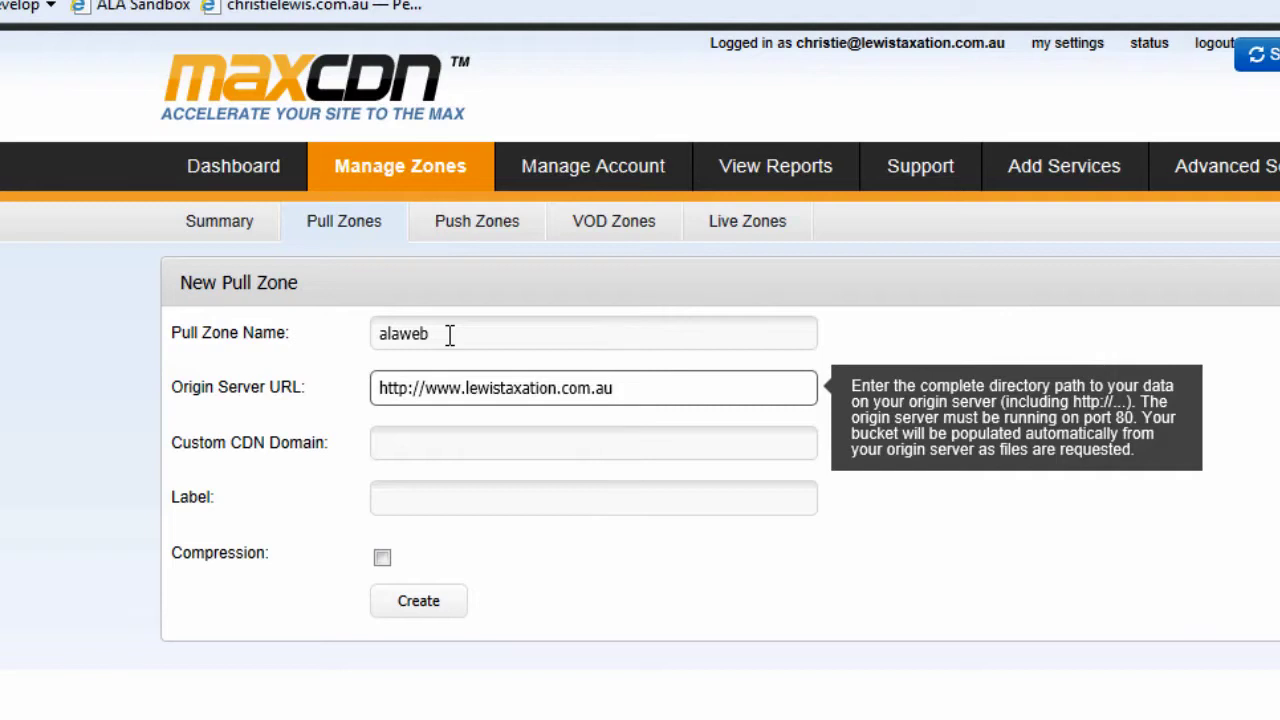
# - Set the new pull zone's custom CDN domain to cdn.lewistaxation.com.au
pyautogui.press('Tab')
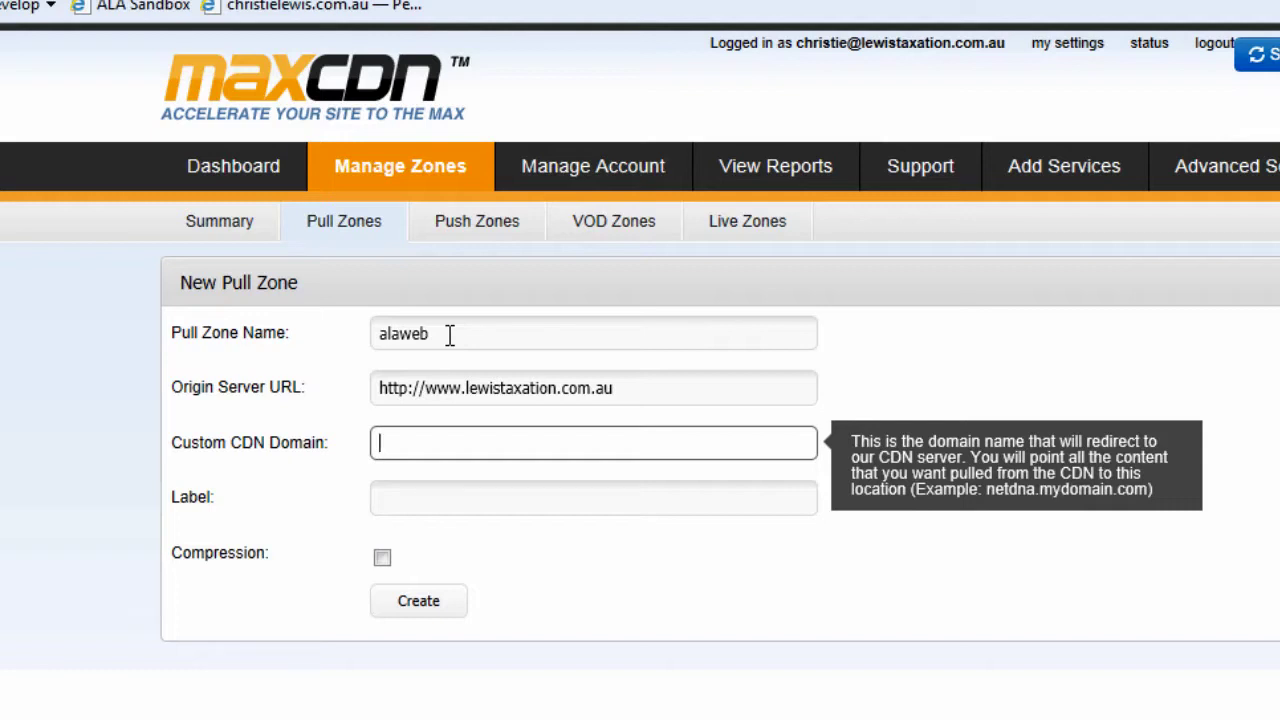
pyautogui.write('cdn.lewistaxatoipmn')
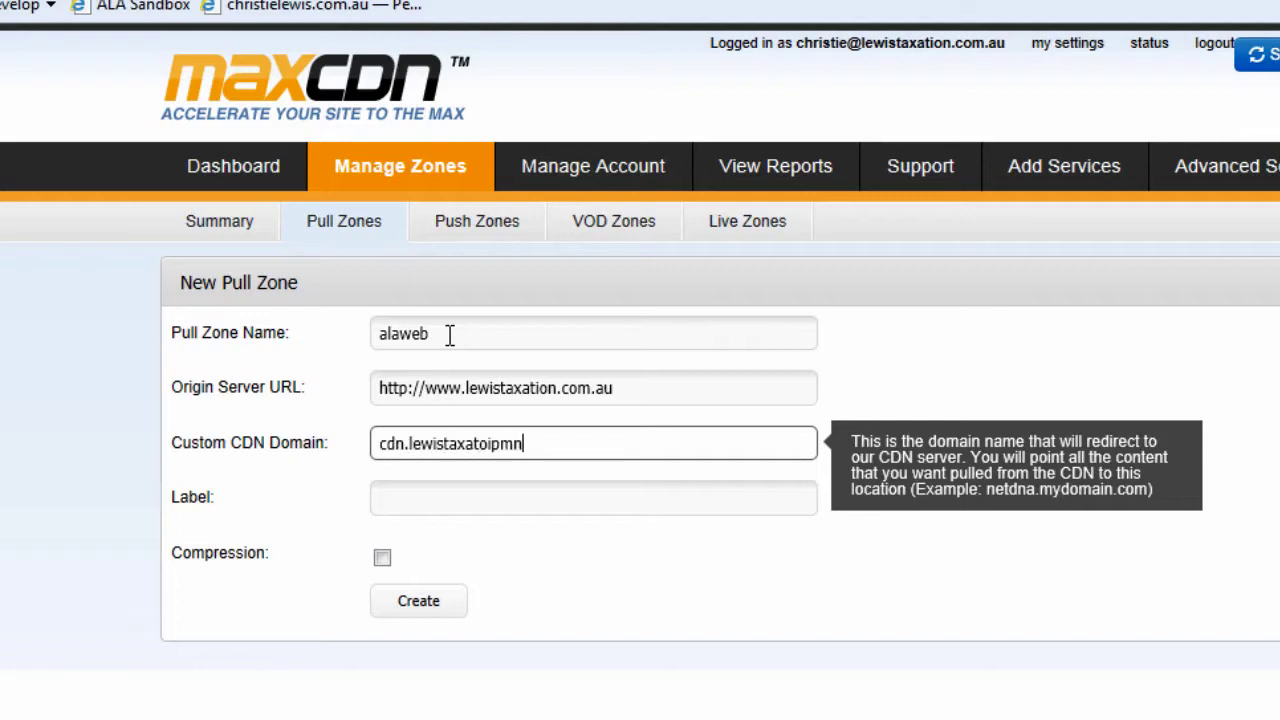
pyautogui.press('BackSpace')
pyautogui.press('BackSpace')
pyautogui.press('BackSpace')
pyautogui.press('BackSpace')
pyautogui.press('BackSpace')
pyautogui.press('BackSpace')
pyautogui.write('tion.com.au')
# - Label the pull zone "ALA main website CDN", enable compression and create the zone
pyautogui.press('Tab')
pyautogui.write('ALA ')
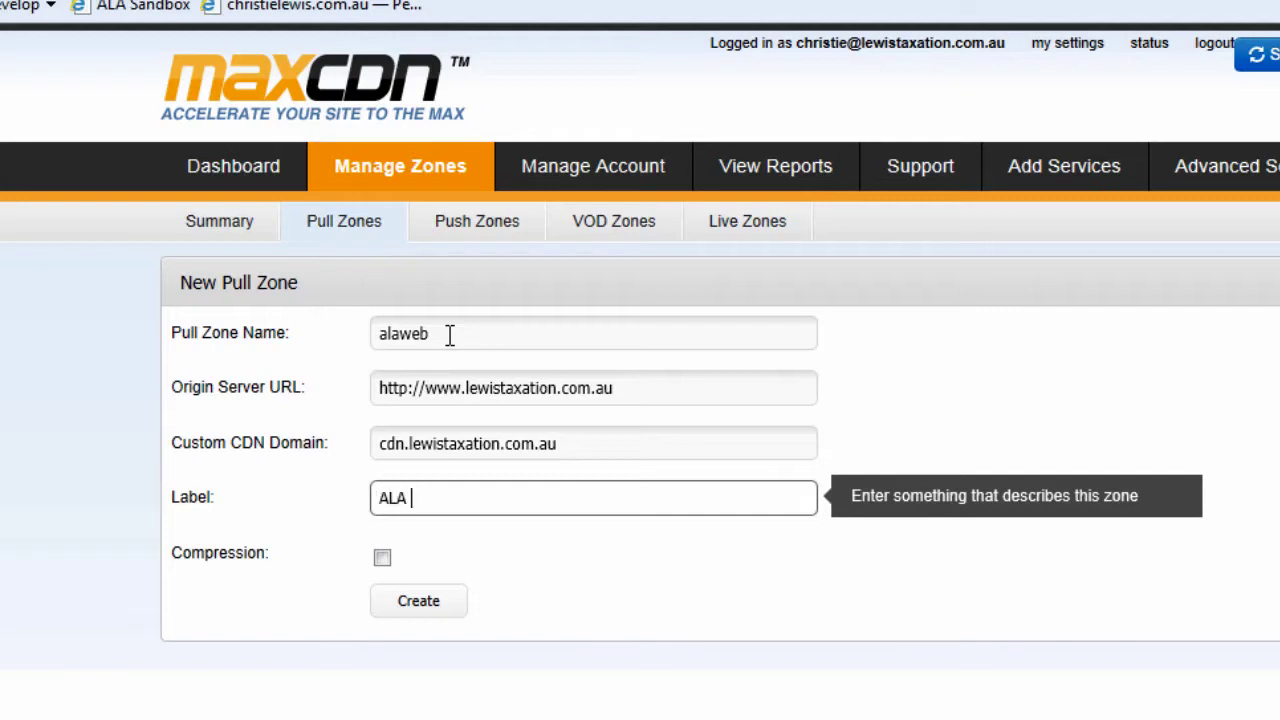
pyautogui.write('main website CDN')
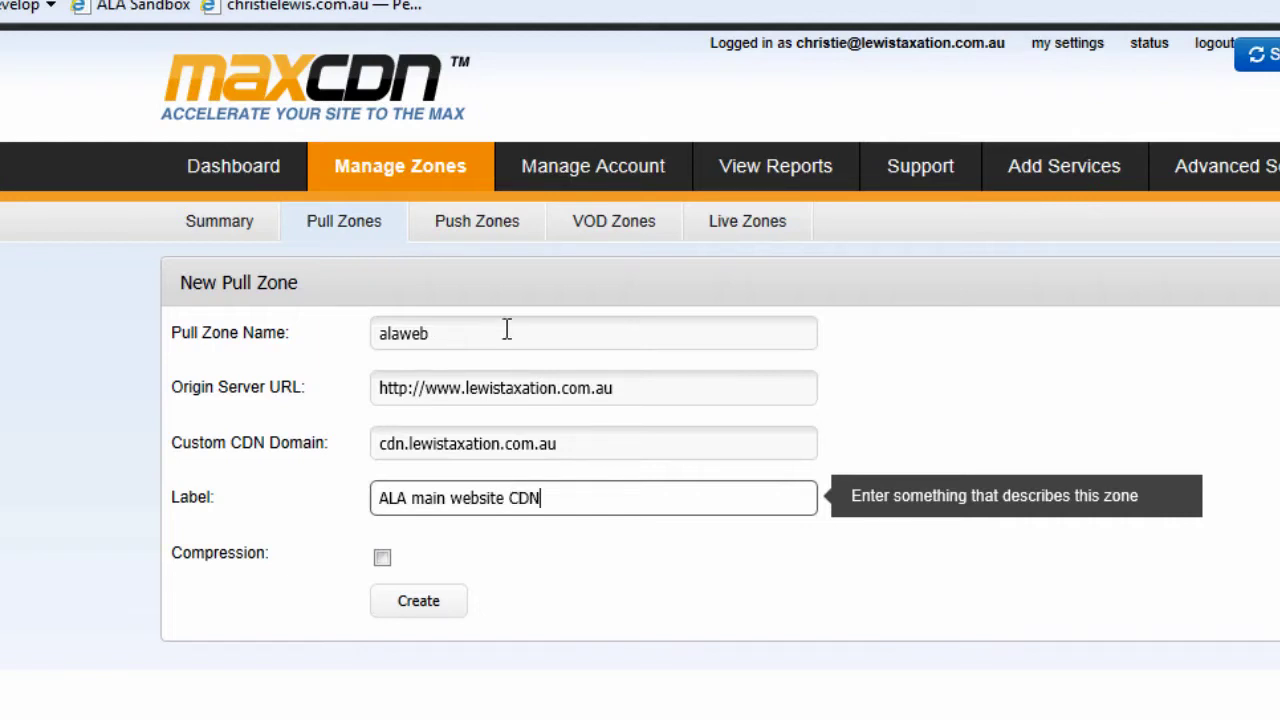
pyautogui.click(384, 558)
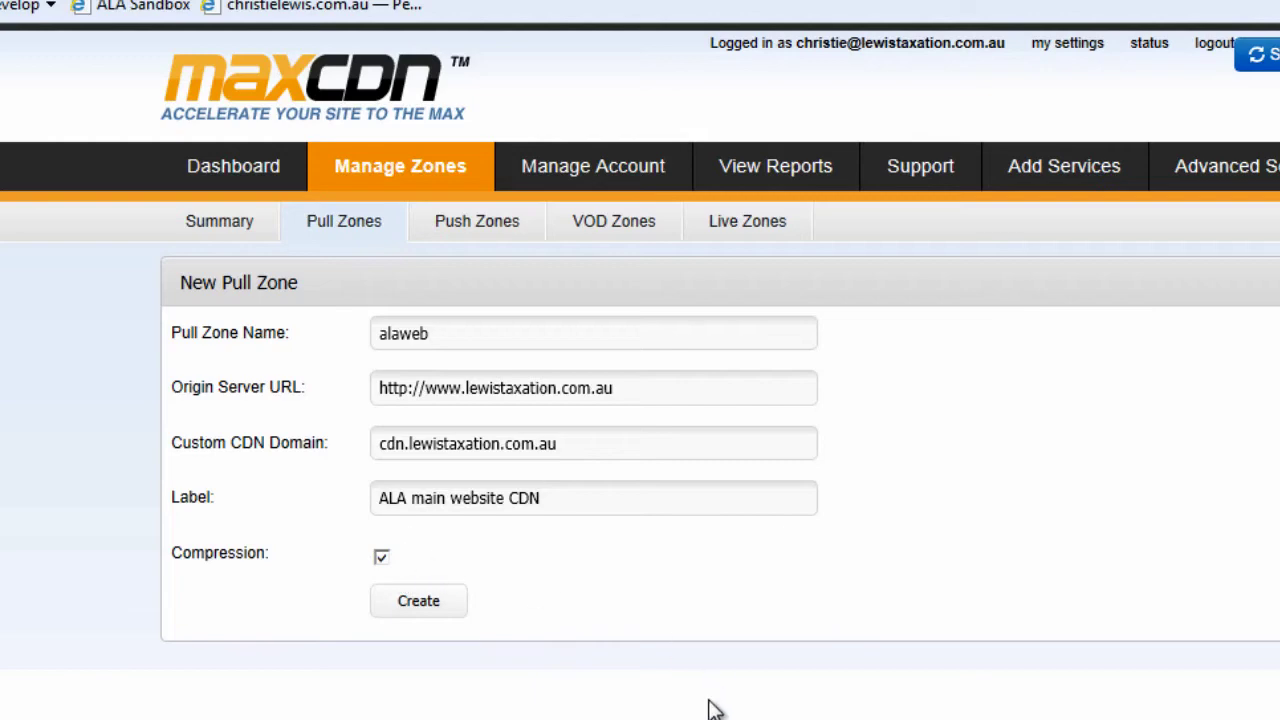
pyautogui.click(441, 604)
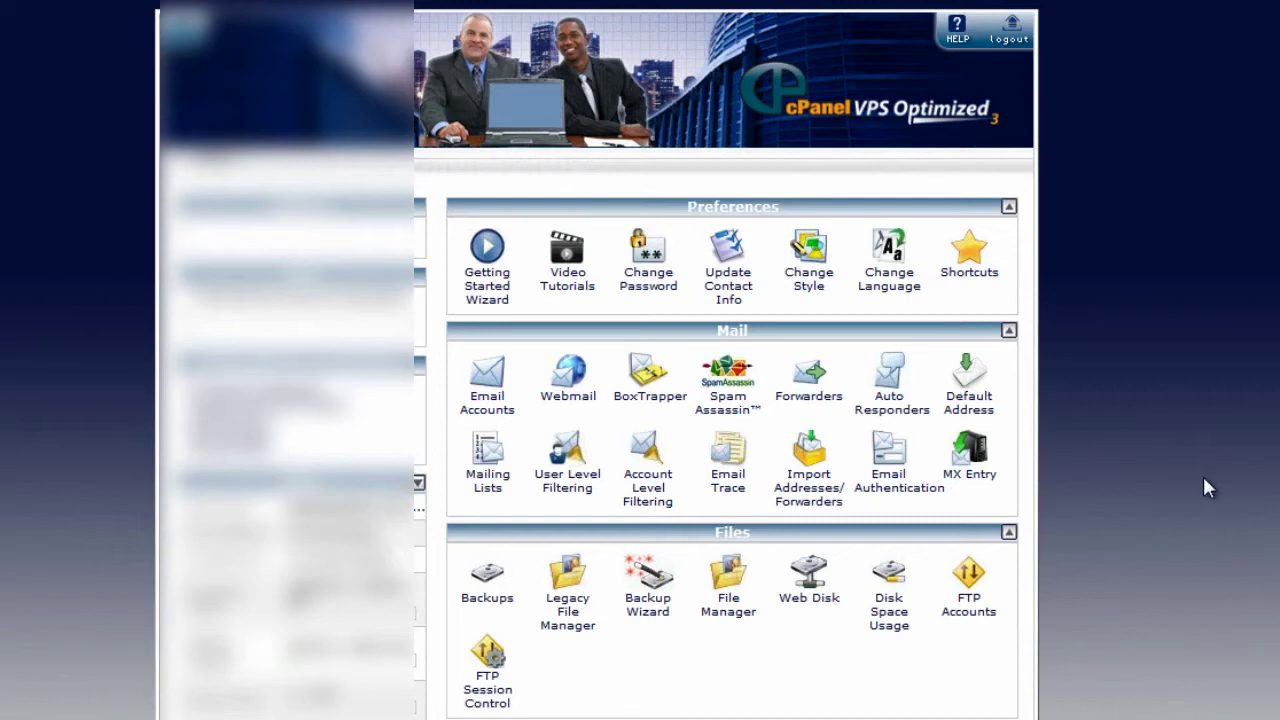
# - Switch to cPanel, open the Simple DNS Zone Editor and select the domain lewistaxation.com.au
pyautogui.scroll(-5, 1203, 480)
pyautogui.scroll(-1, 1123, 403)
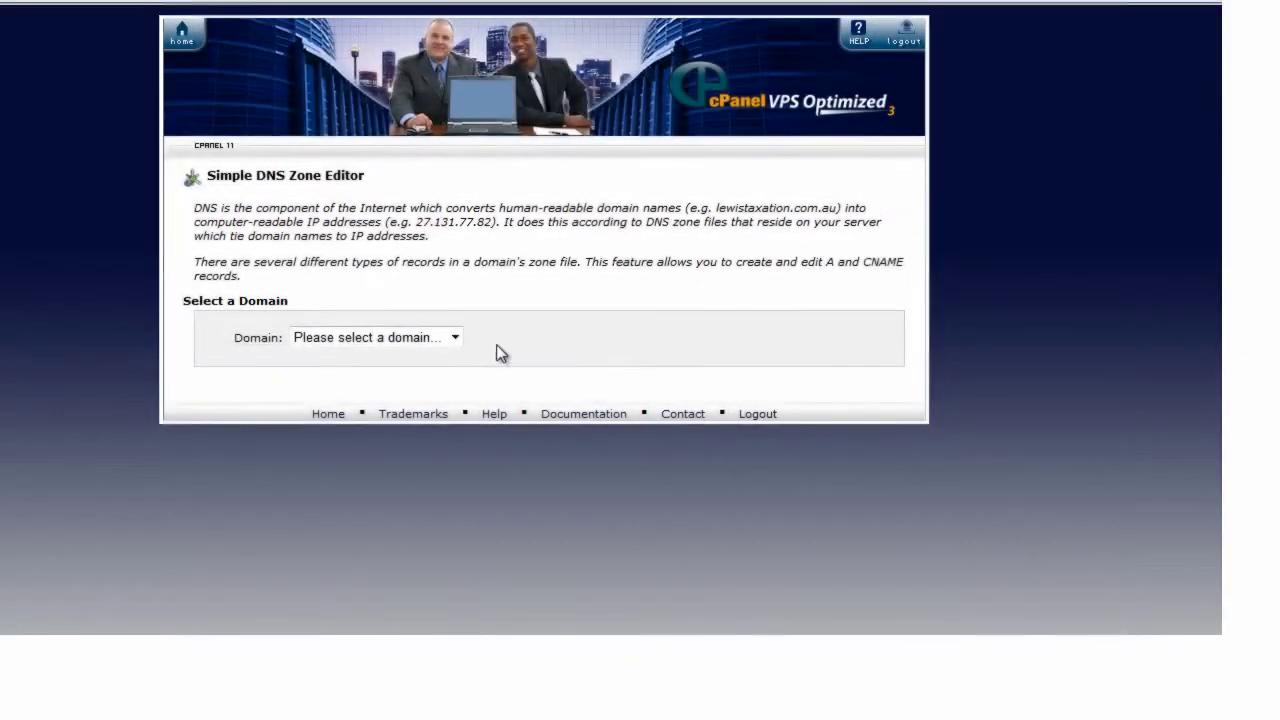
pyautogui.click(455, 338)
pyautogui.click(450, 390)
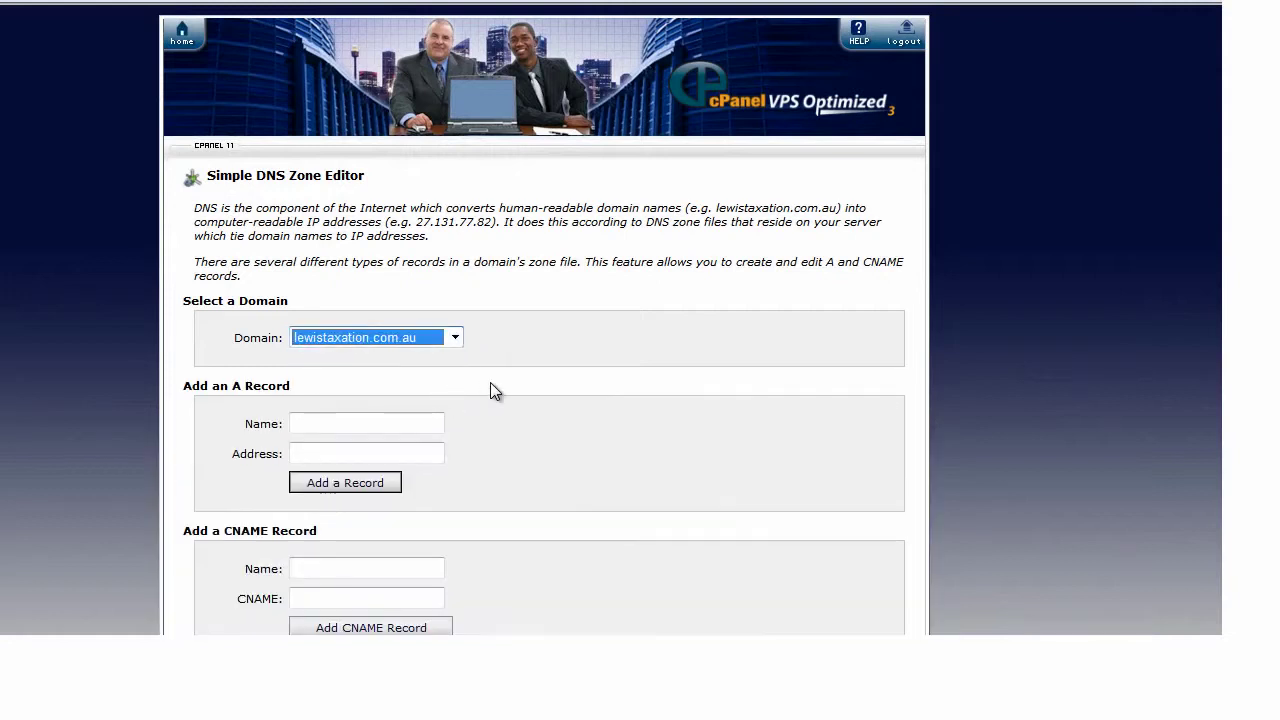
pyautogui.click(628, 423)
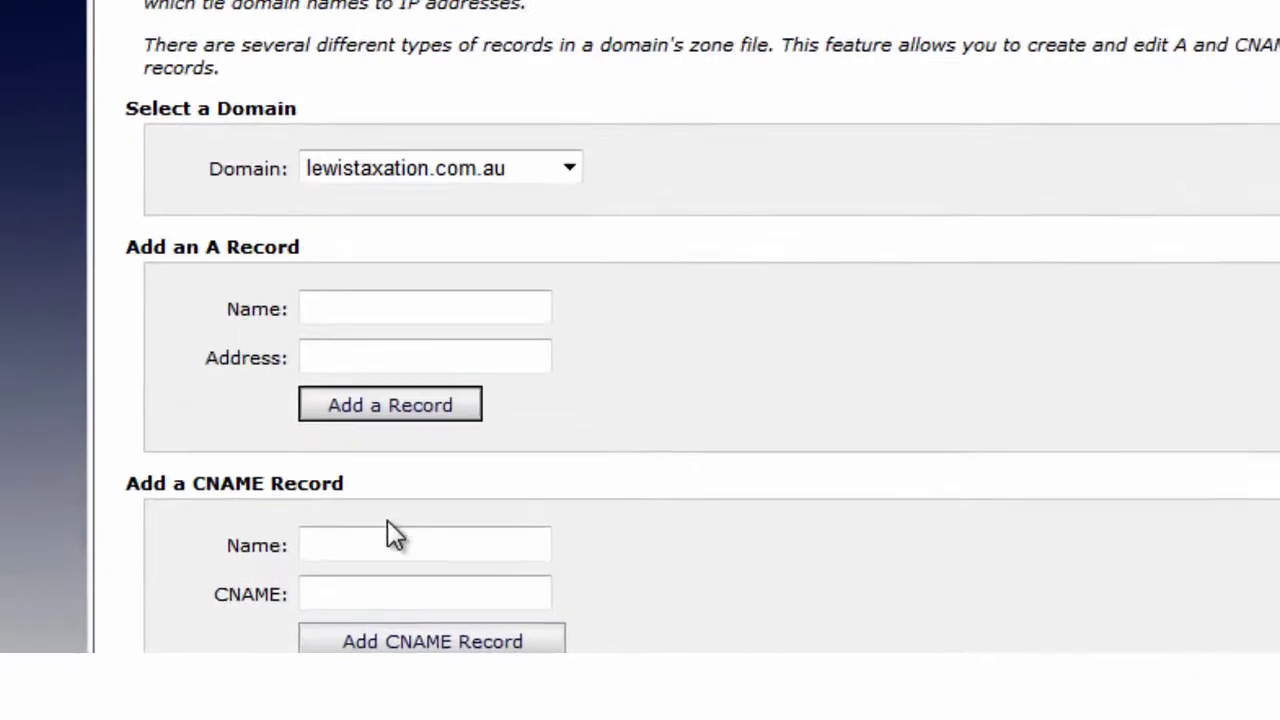
# - Enter cdn as the name of the new CNAME record for lewistaxation.com.au
pyautogui.click(340, 566)
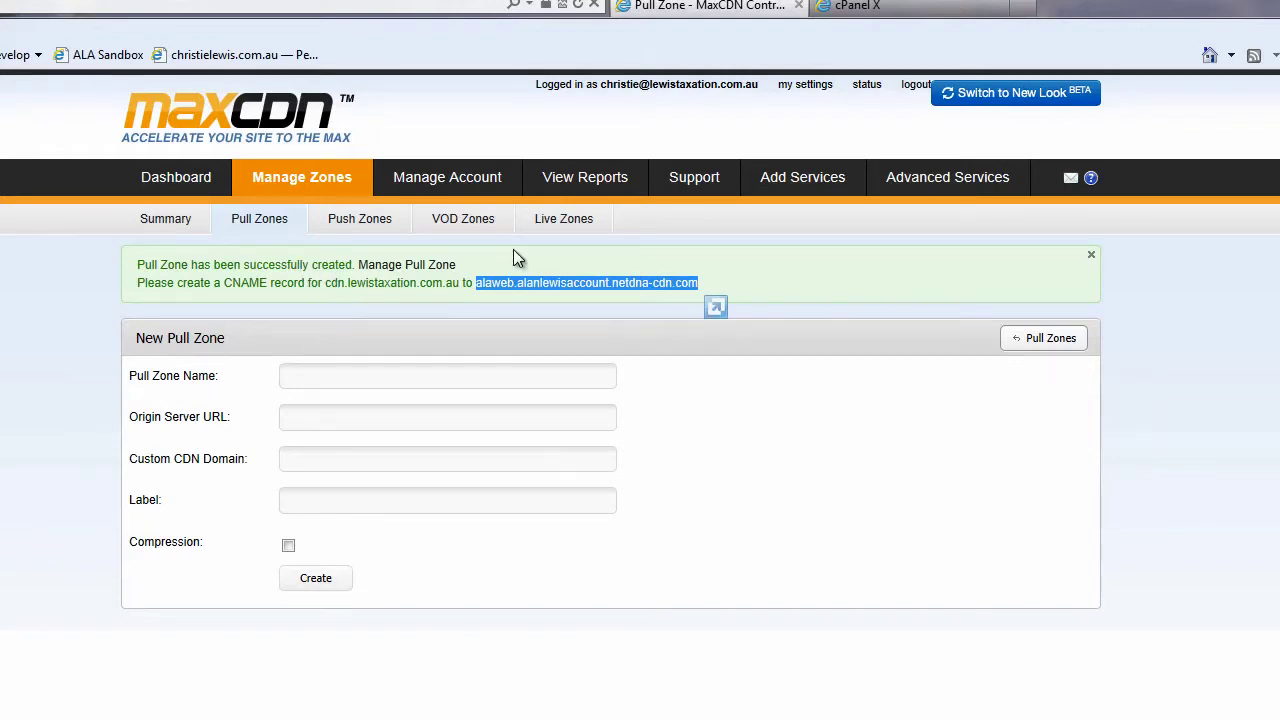
pyautogui.click(933, 12)
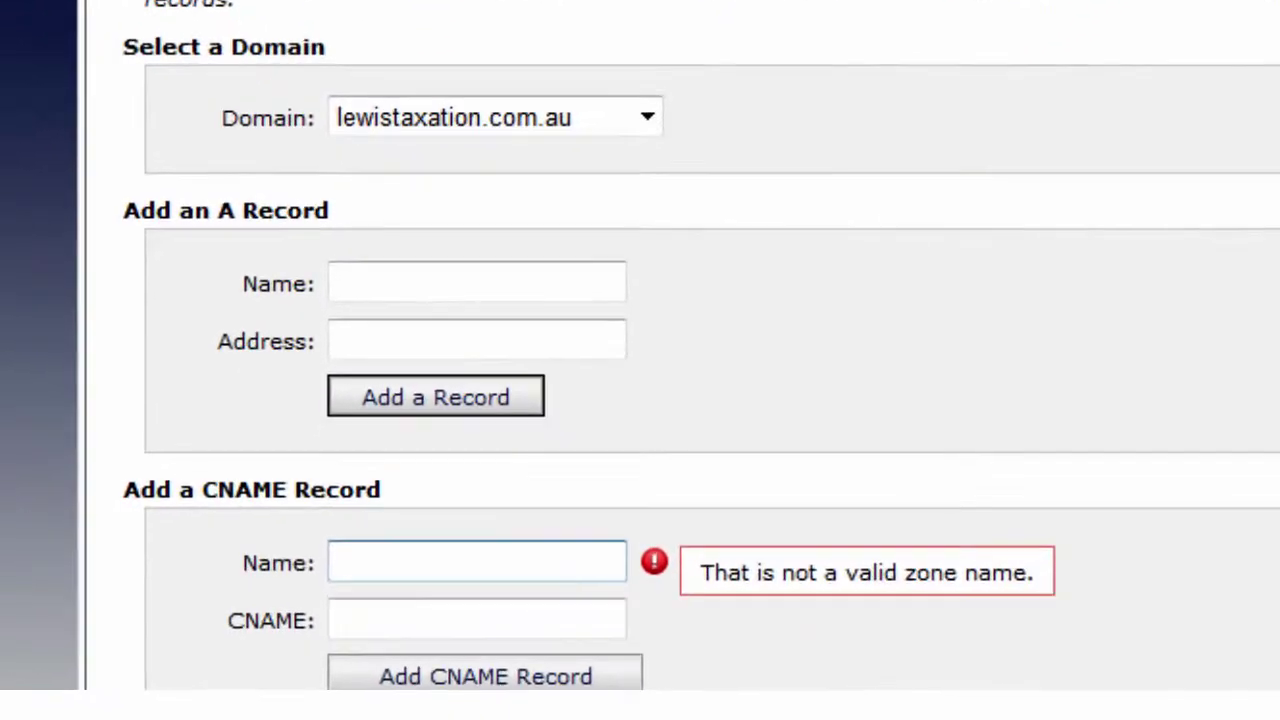
pyautogui.write('cdn')
pyautogui.press('Tab')
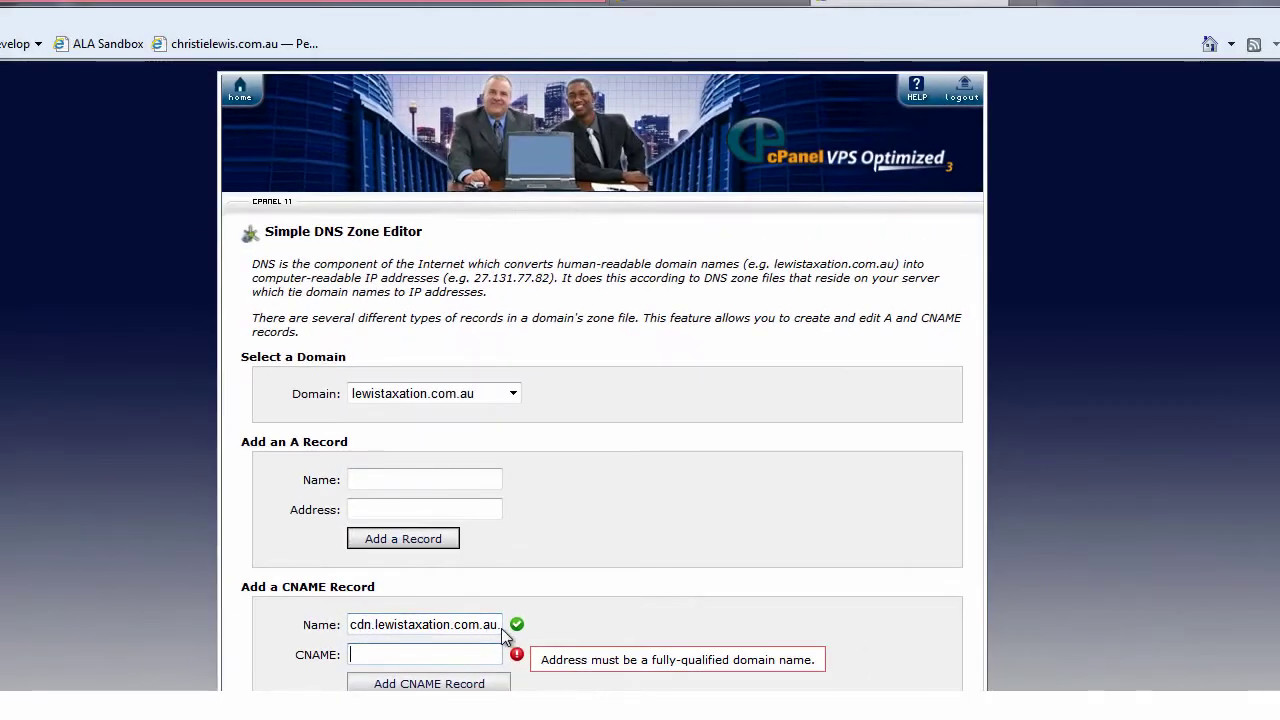
# - Copy the netdna-cdn.com hostname from the MaxCDN zone notice into the cPanel record's CNAME value and add the record
pyautogui.click(745, 8)
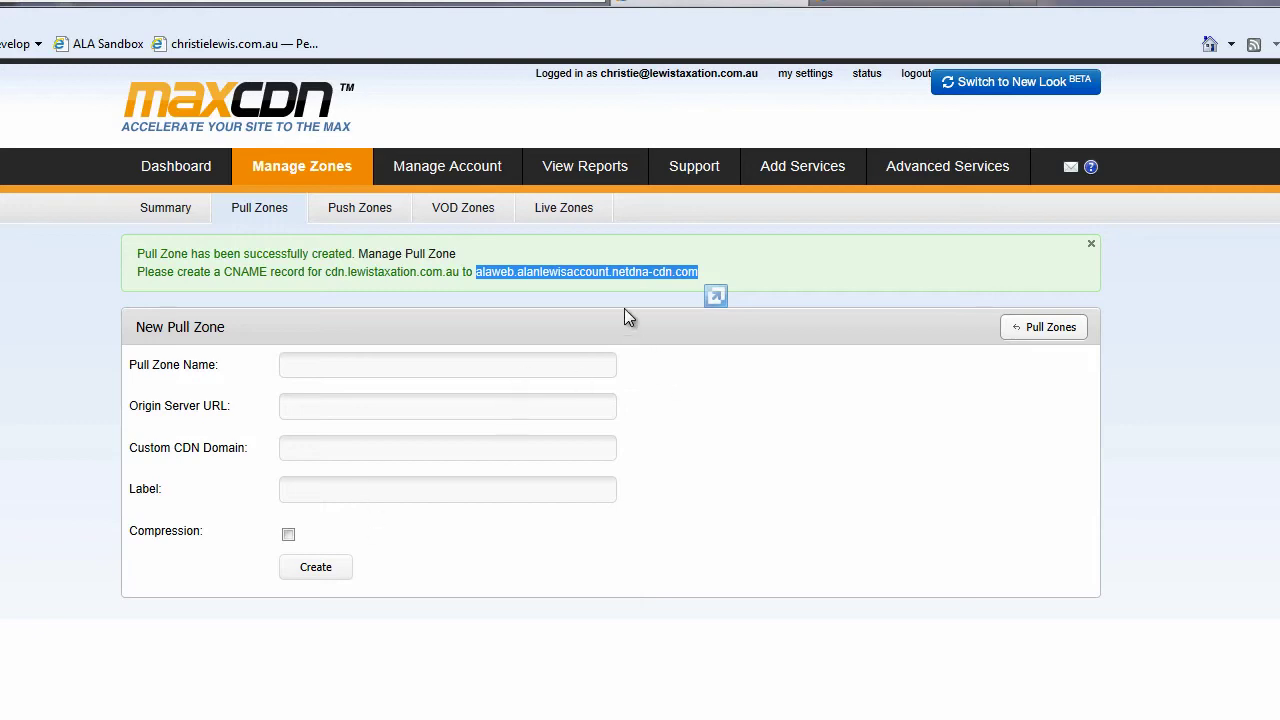
pyautogui.rightClick(628, 281)
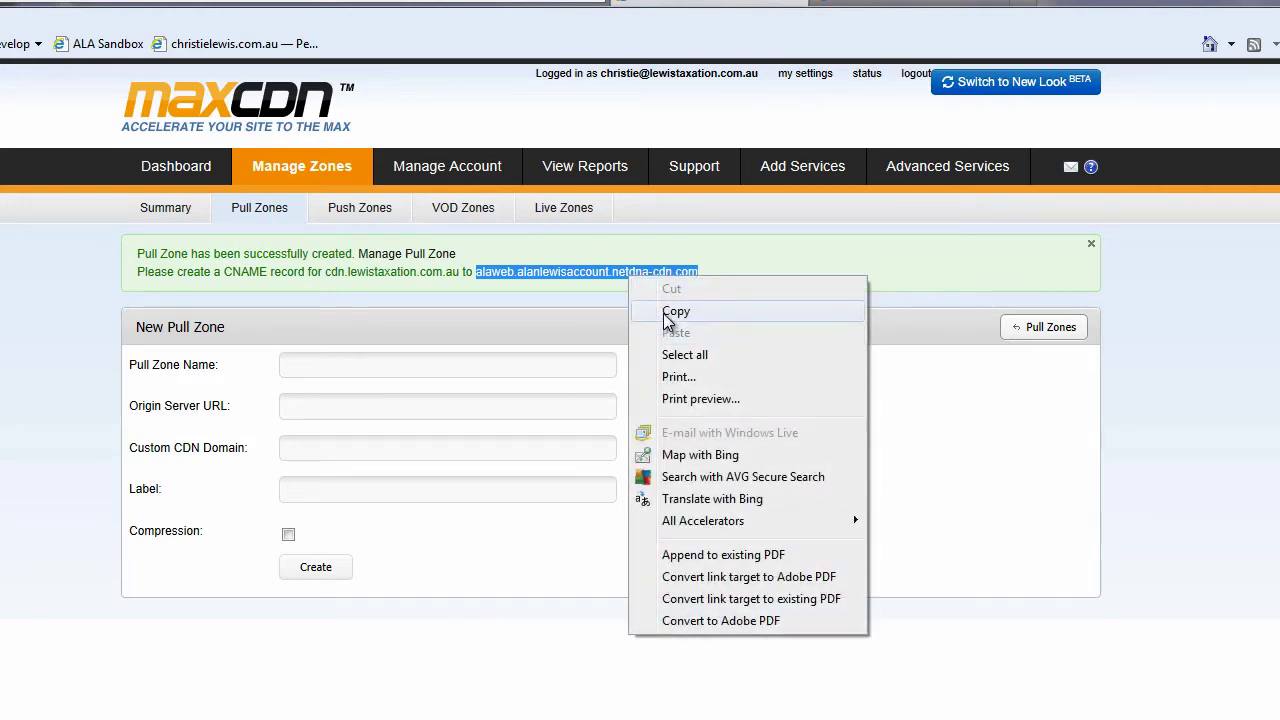
pyautogui.click(667, 313)
pyautogui.click(745, 8)
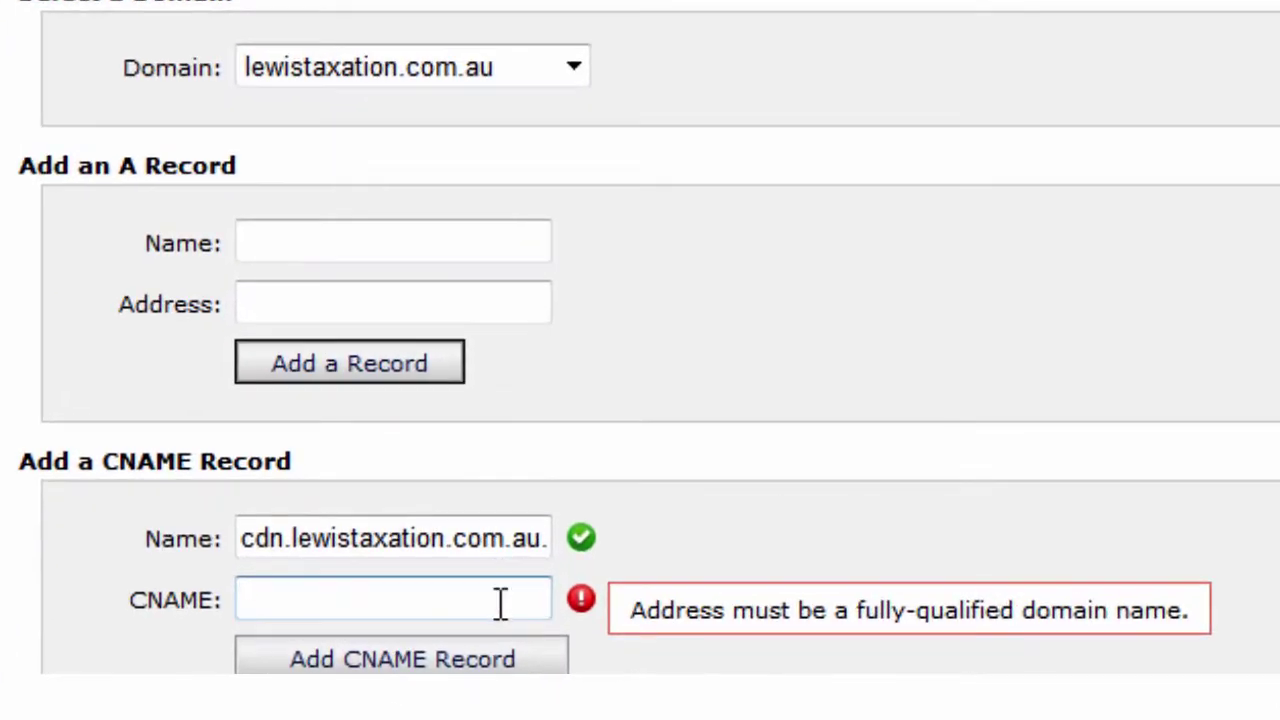
pyautogui.rightClick(373, 607)
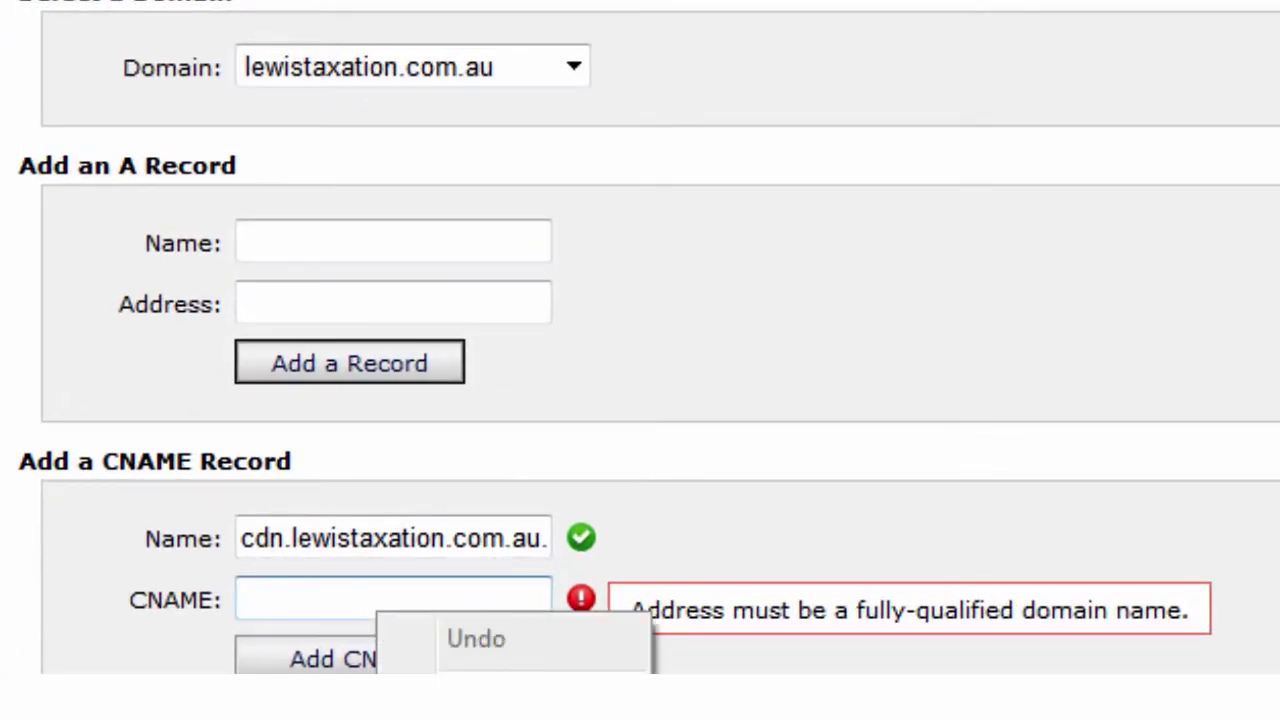
pyautogui.hotkey('ctrl', 'v')
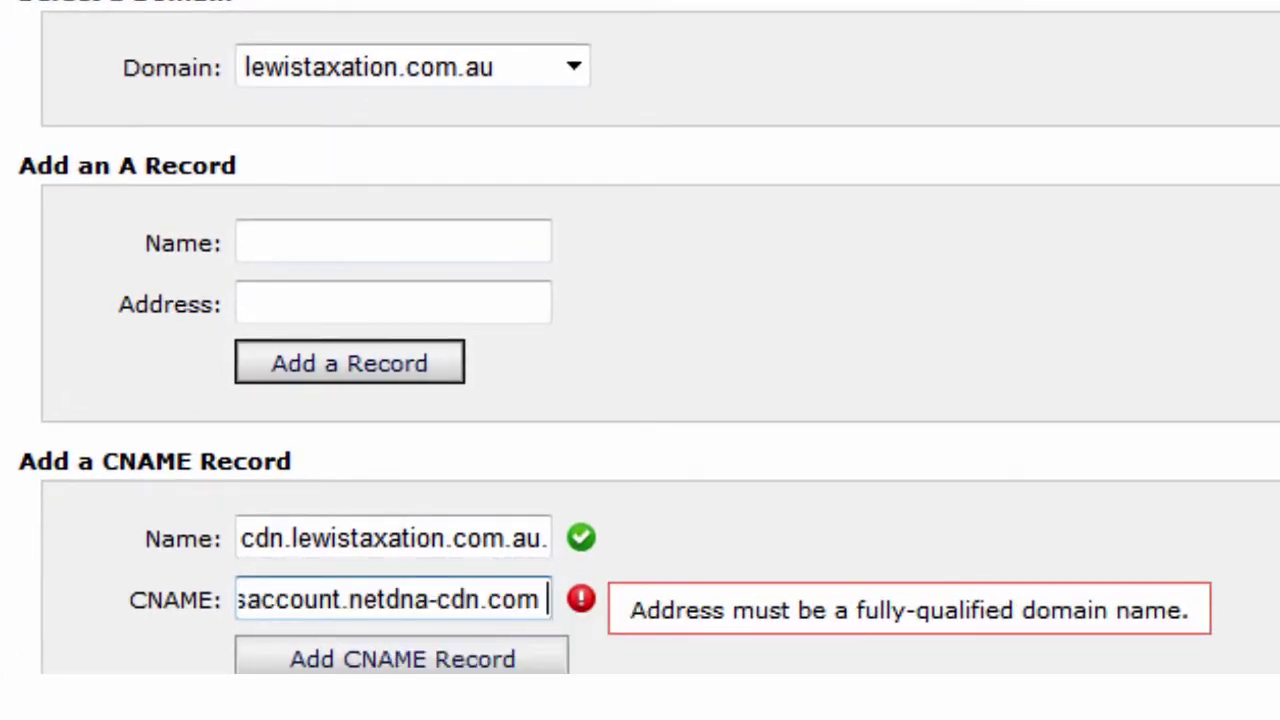
pyautogui.click(525, 667)
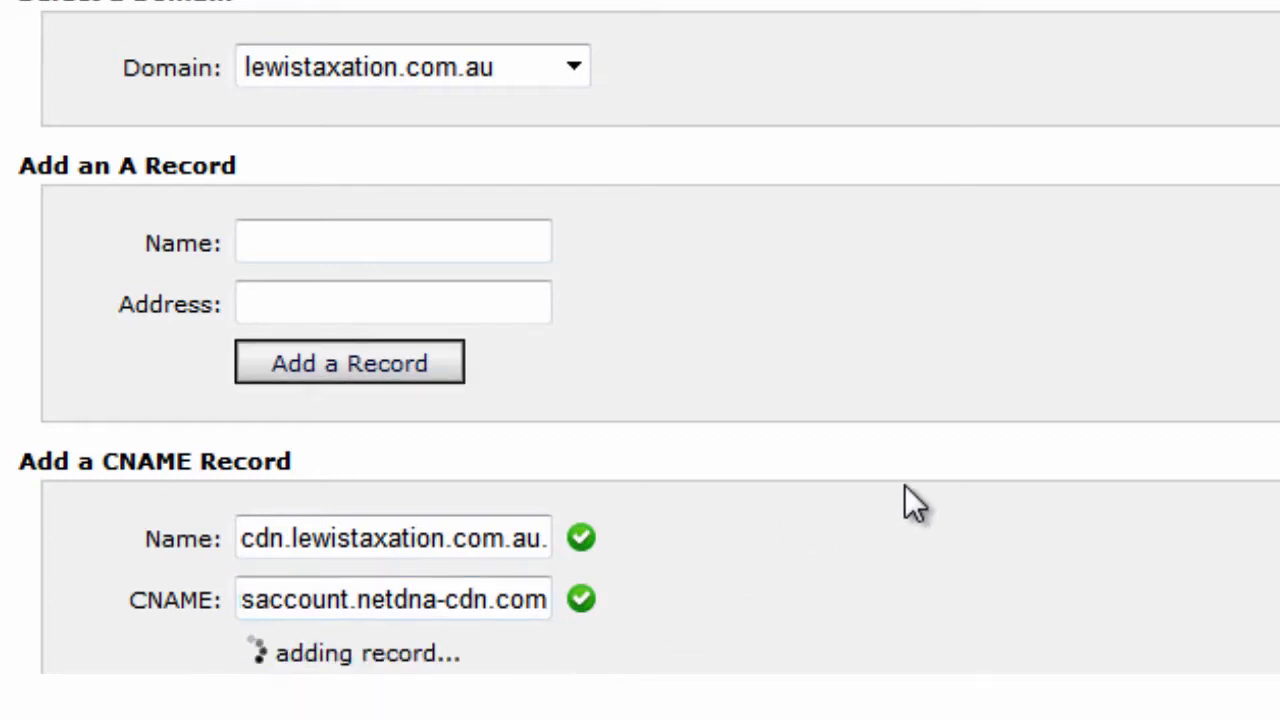
pyautogui.scroll(-1, 903, 389)
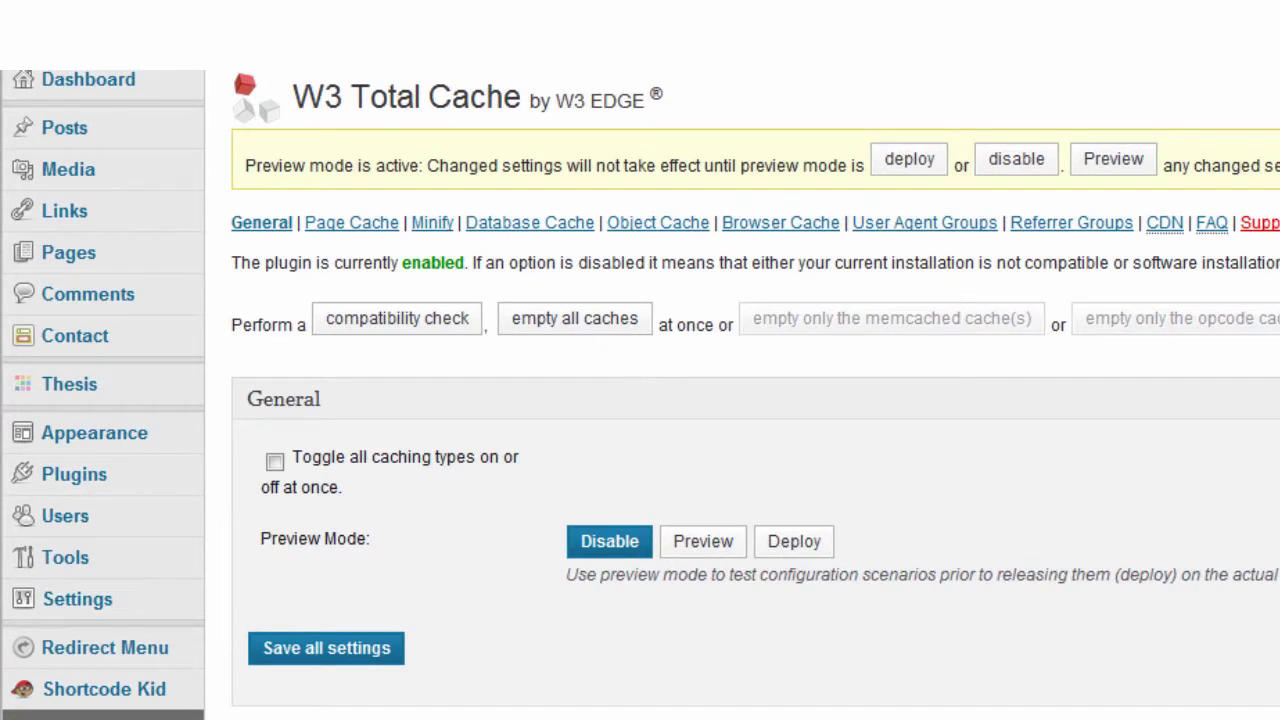
# - In the general settings of WordPress's W3 Total Cache, enable CDN with type NetDNA / MaxCDN and save all settings
pyautogui.scroll(-15, 975, 665)
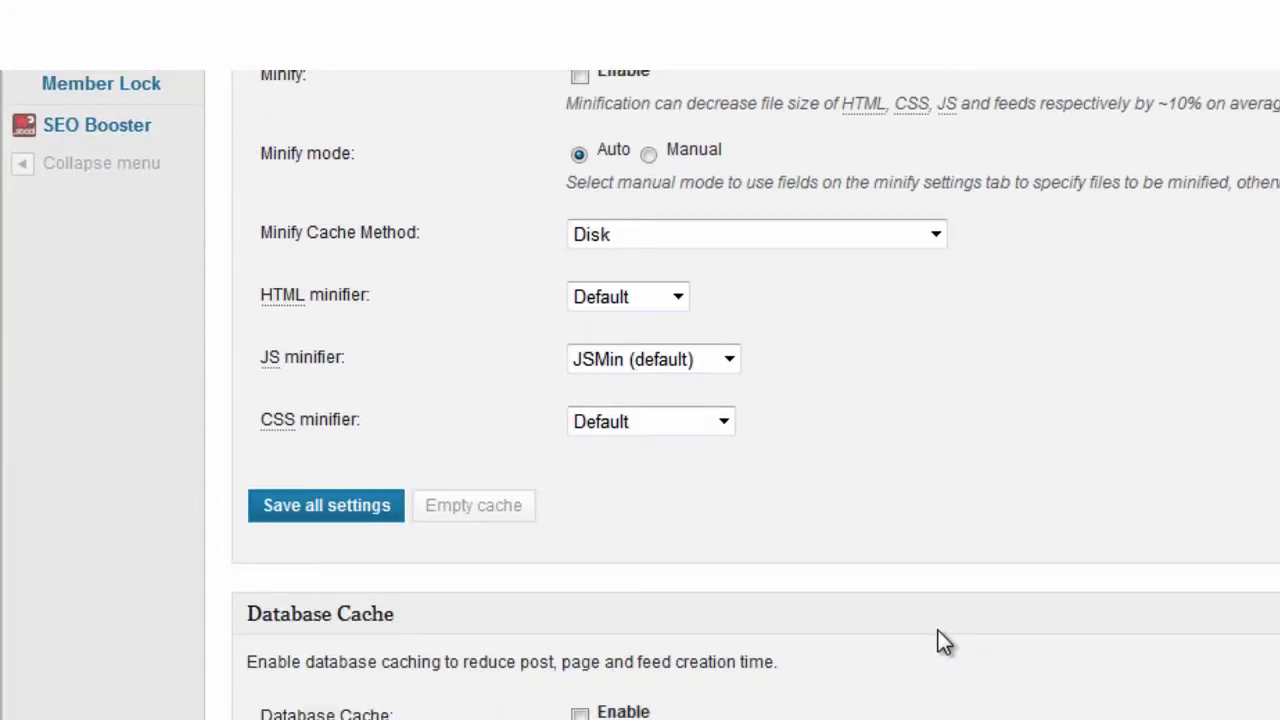
pyautogui.scroll(-10, 939, 640)
pyautogui.scroll(-5, 939, 631)
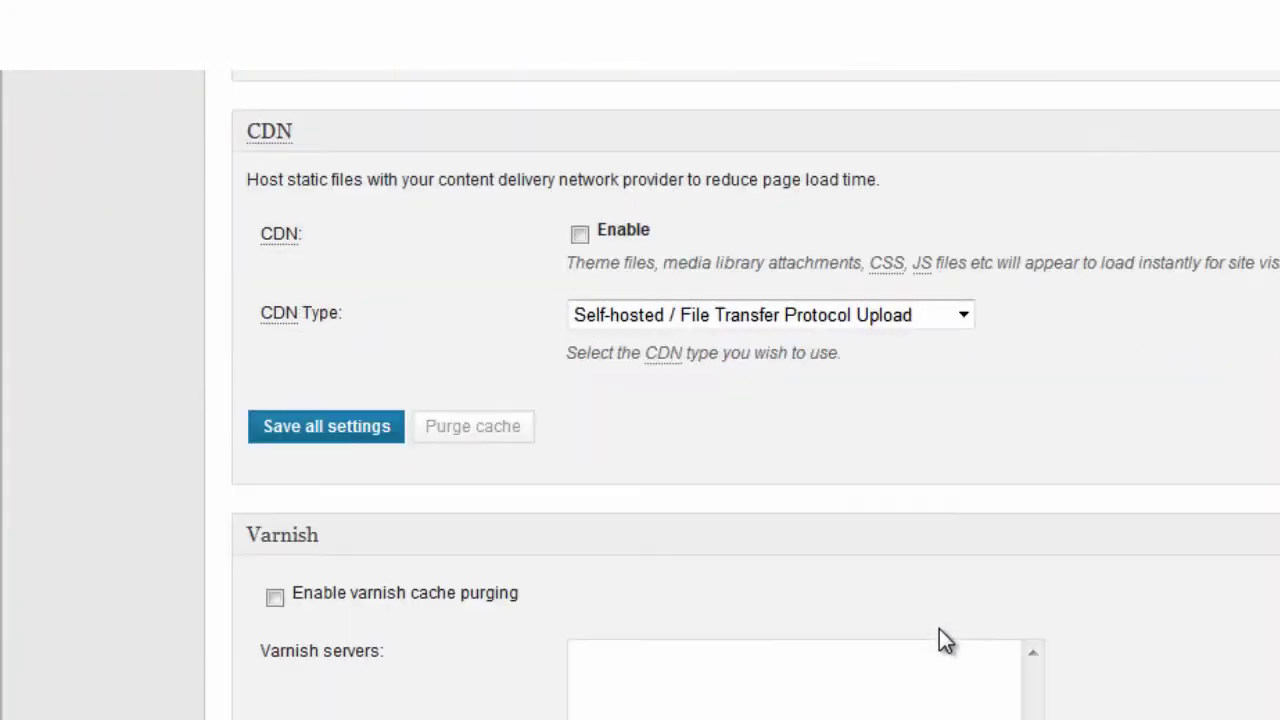
pyautogui.scroll(1, 939, 629)
pyautogui.press('Home')
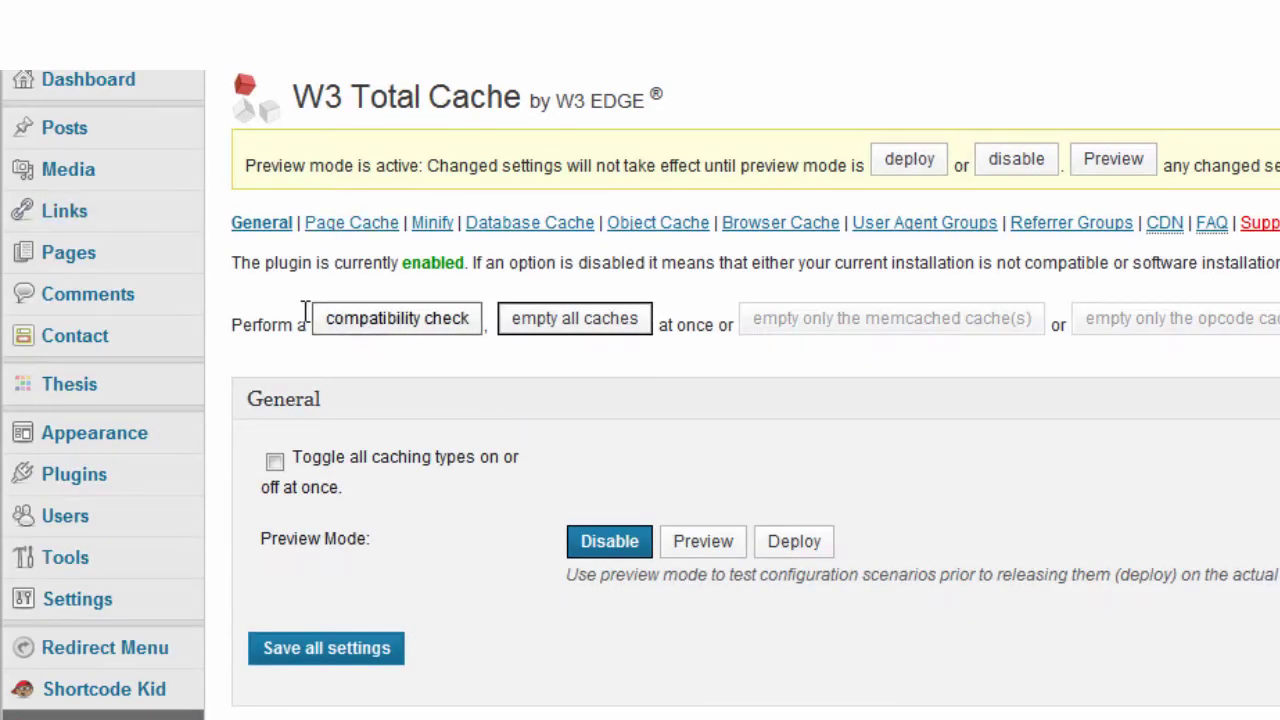
pyautogui.scroll(-20, 818, 632)
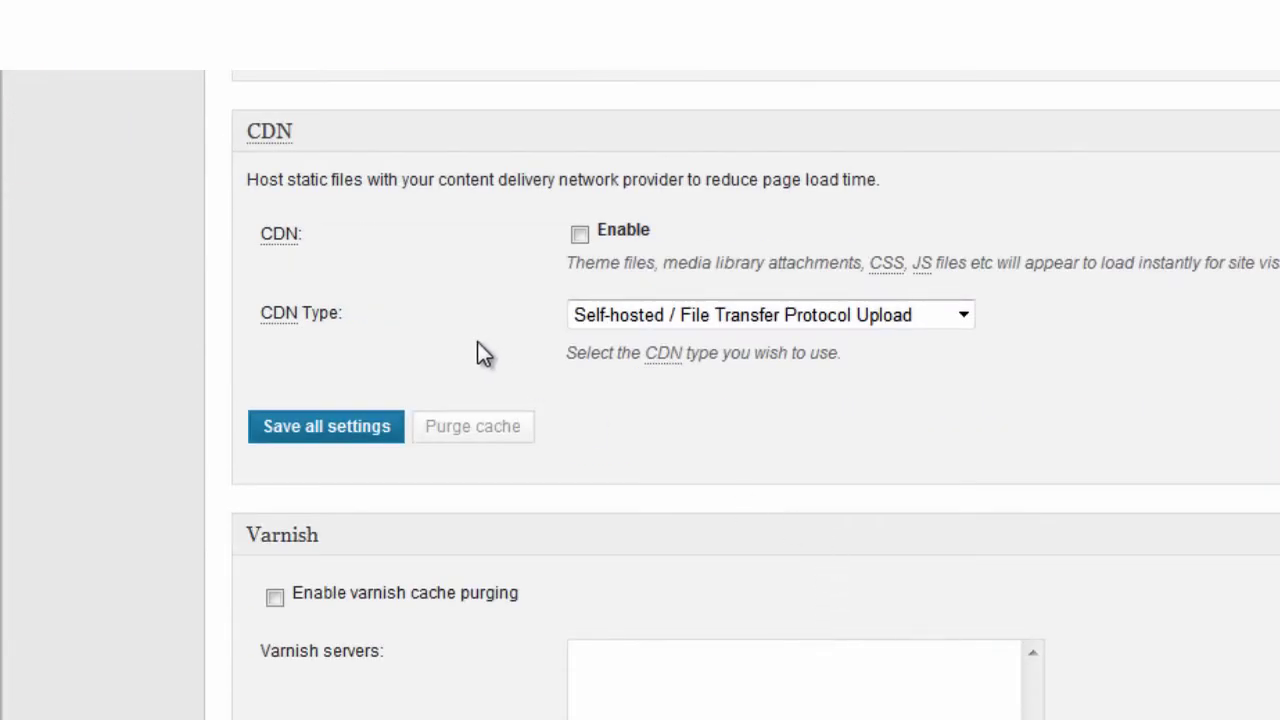
pyautogui.click(627, 238)
pyautogui.click(964, 318)
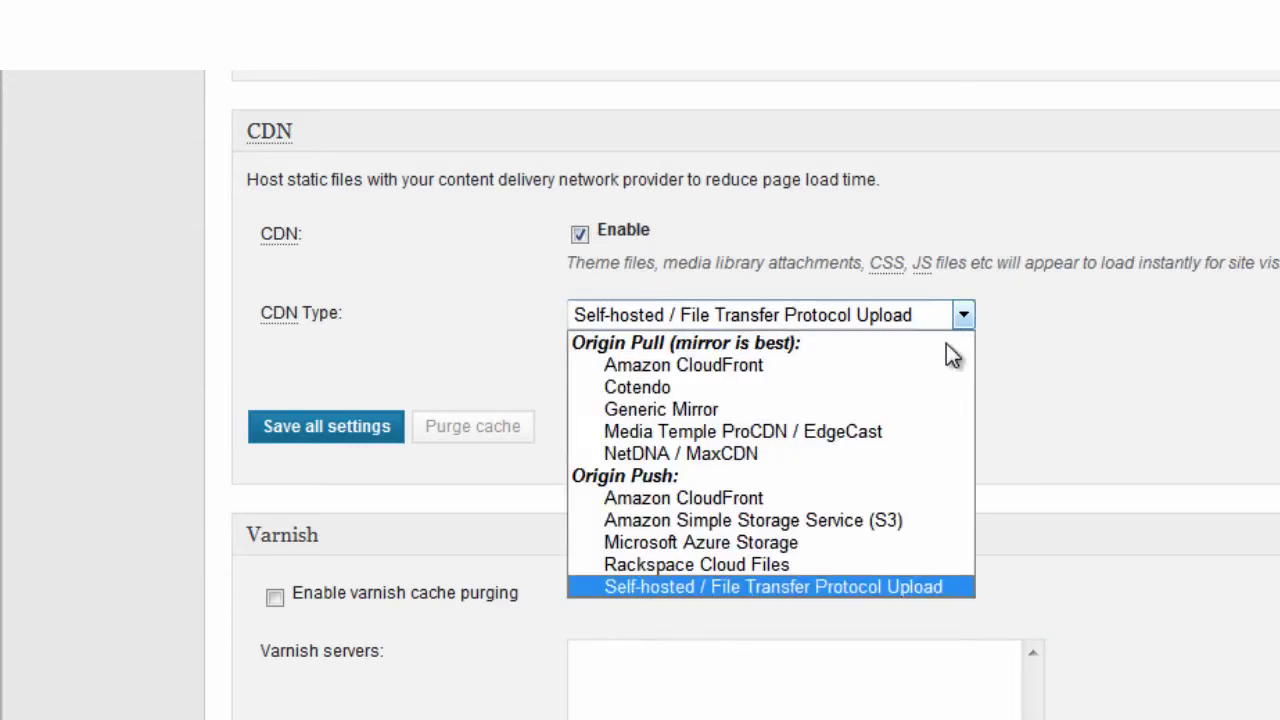
pyautogui.click(874, 455)
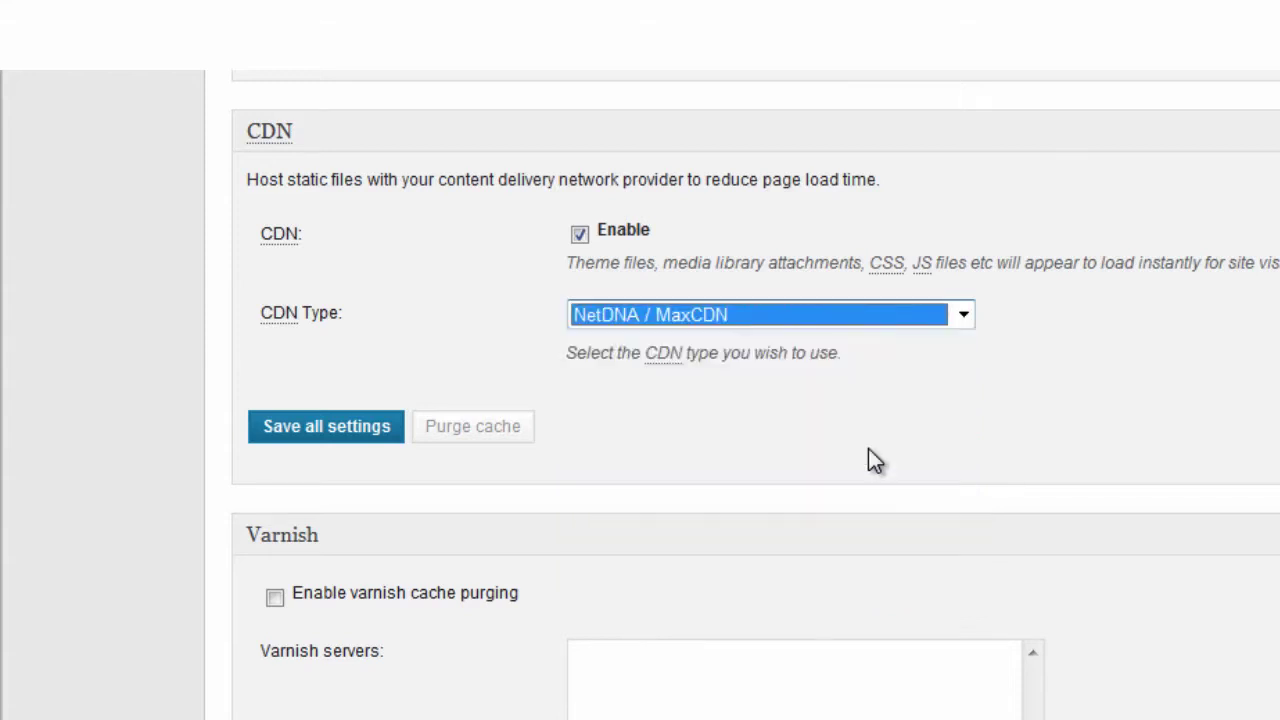
pyautogui.click(326, 430)
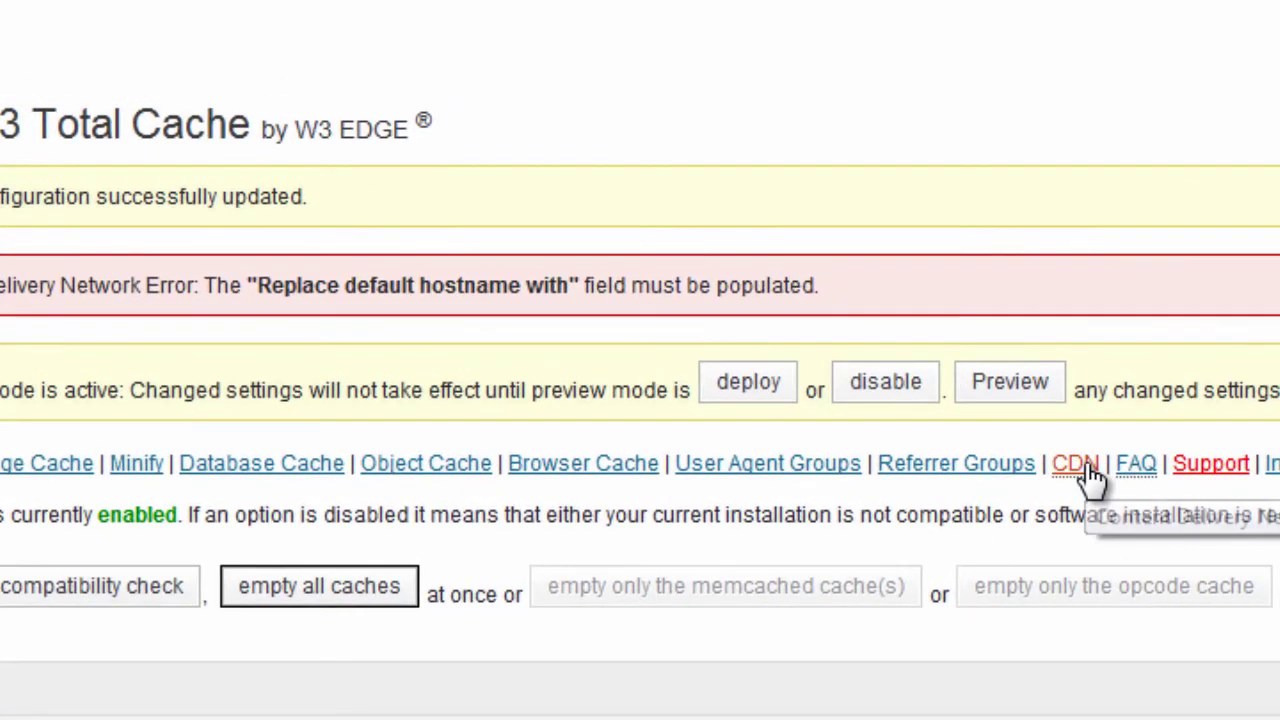
# - Open W3 Total Cache's CDN settings and locate the API ID and API key fields in the Configuration section
pyautogui.click(1088, 478)
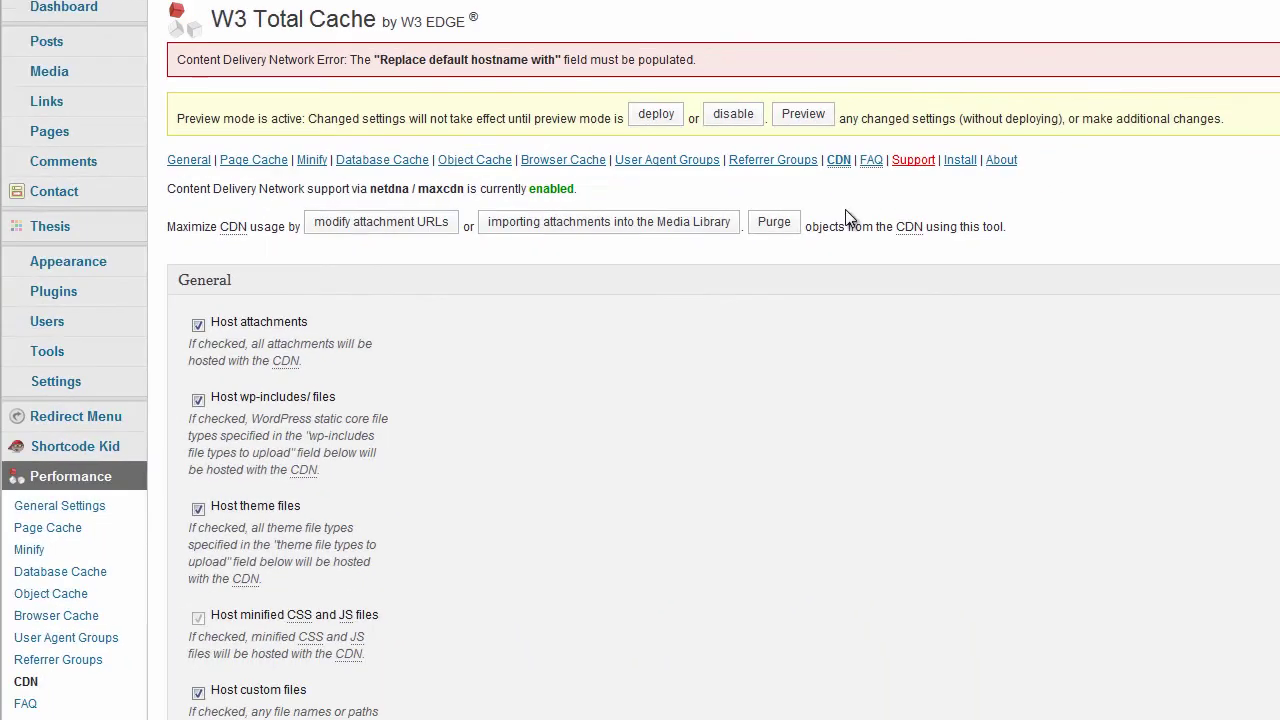
pyautogui.scroll(-8, 705, 326)
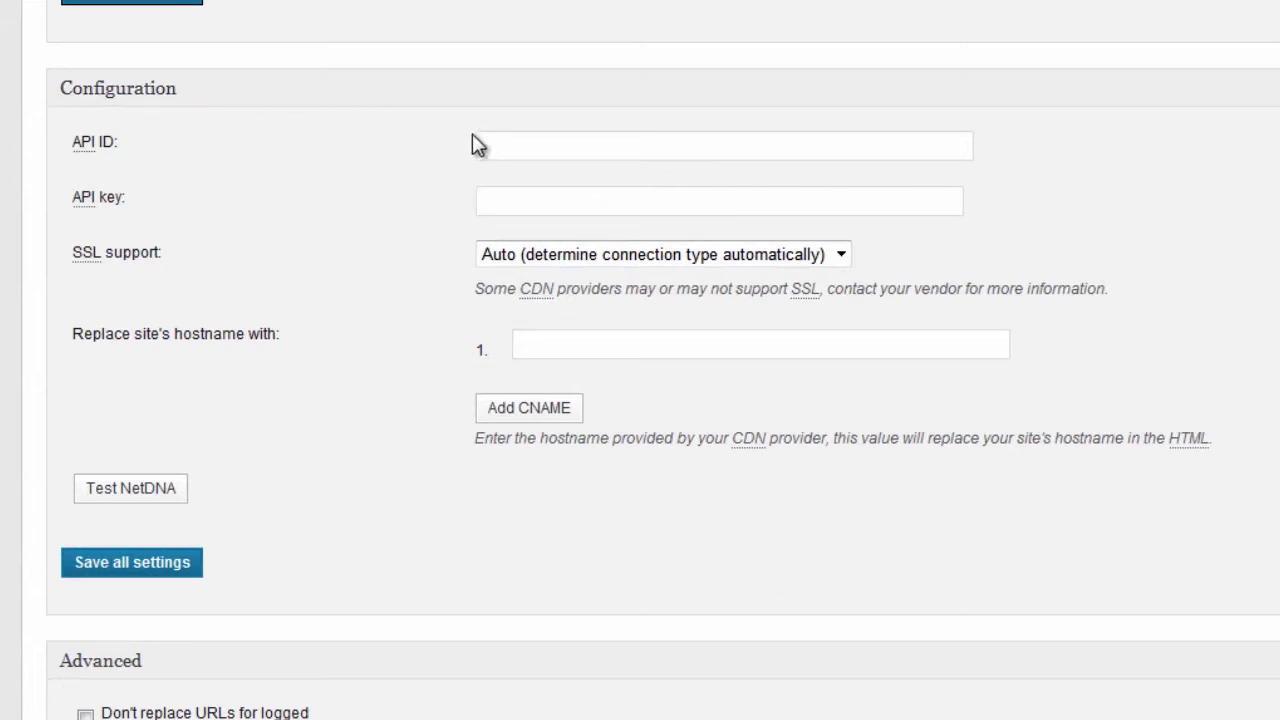
pyautogui.click(511, 145)
pyautogui.click(523, 203)
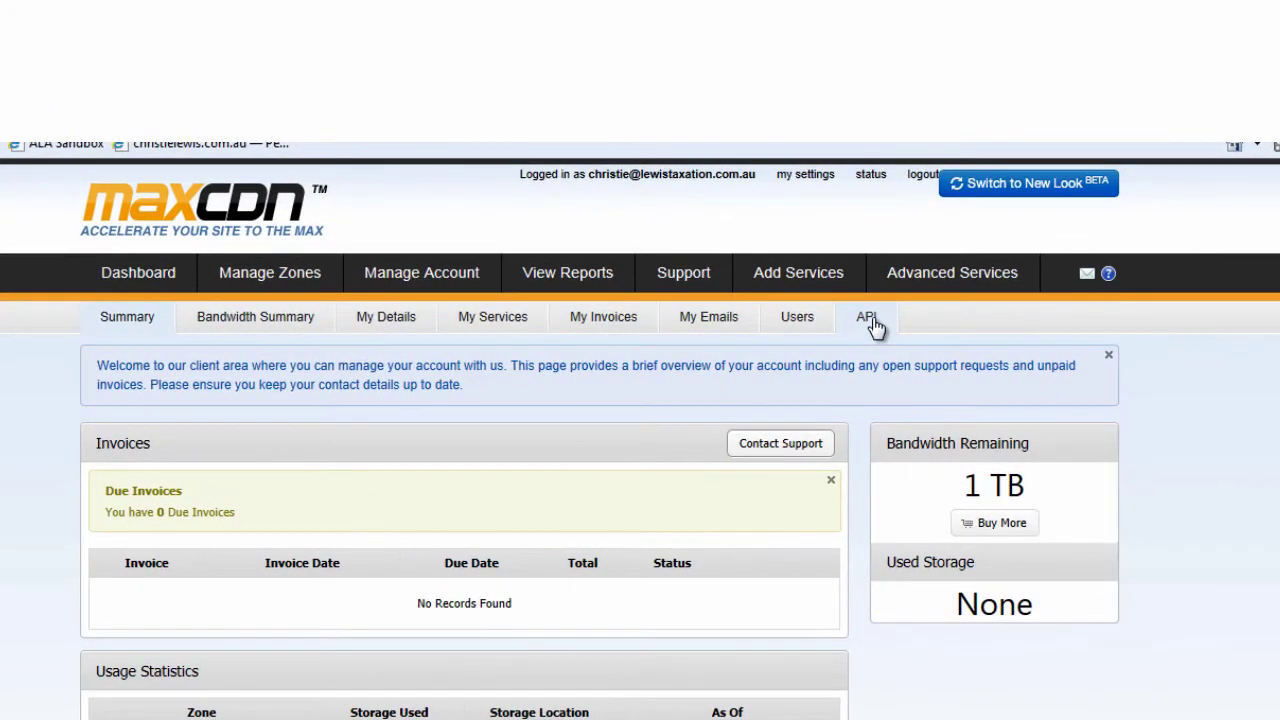
# - In MaxCDN's account API section, add and save a new API key with the description ALA main site
pyautogui.click(870, 320)
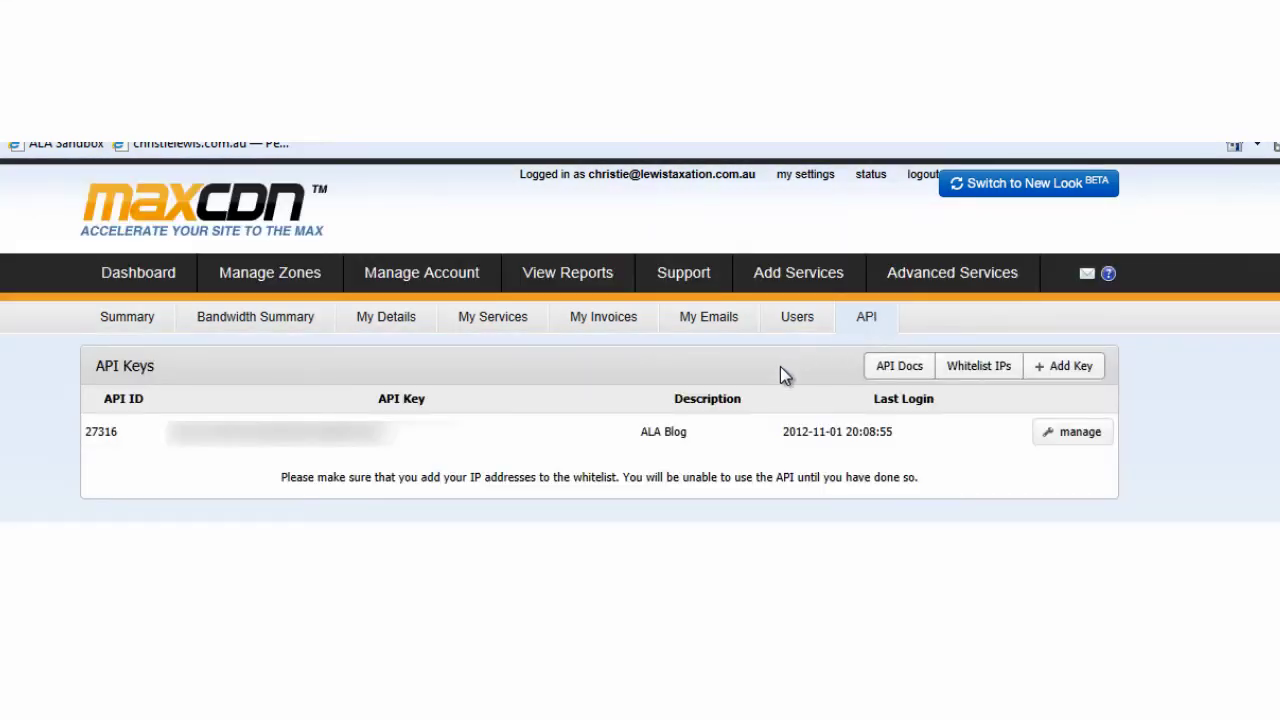
pyautogui.click(1075, 372)
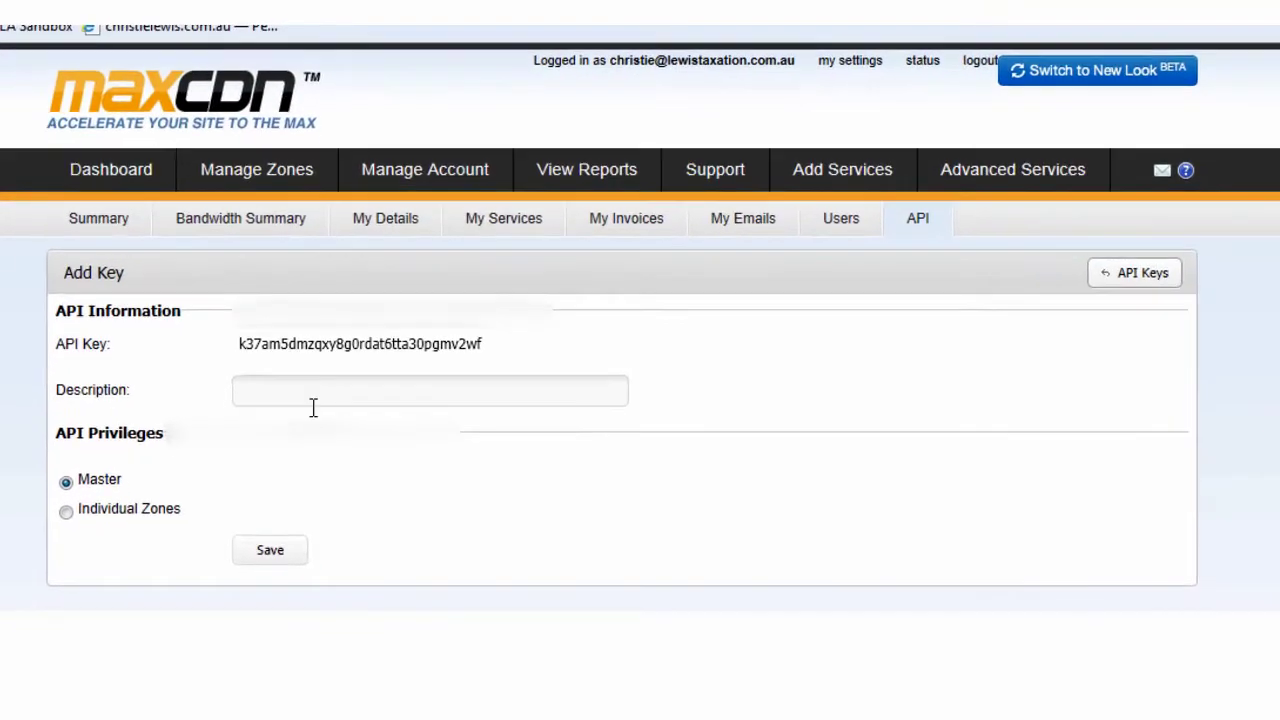
pyautogui.click(294, 390)
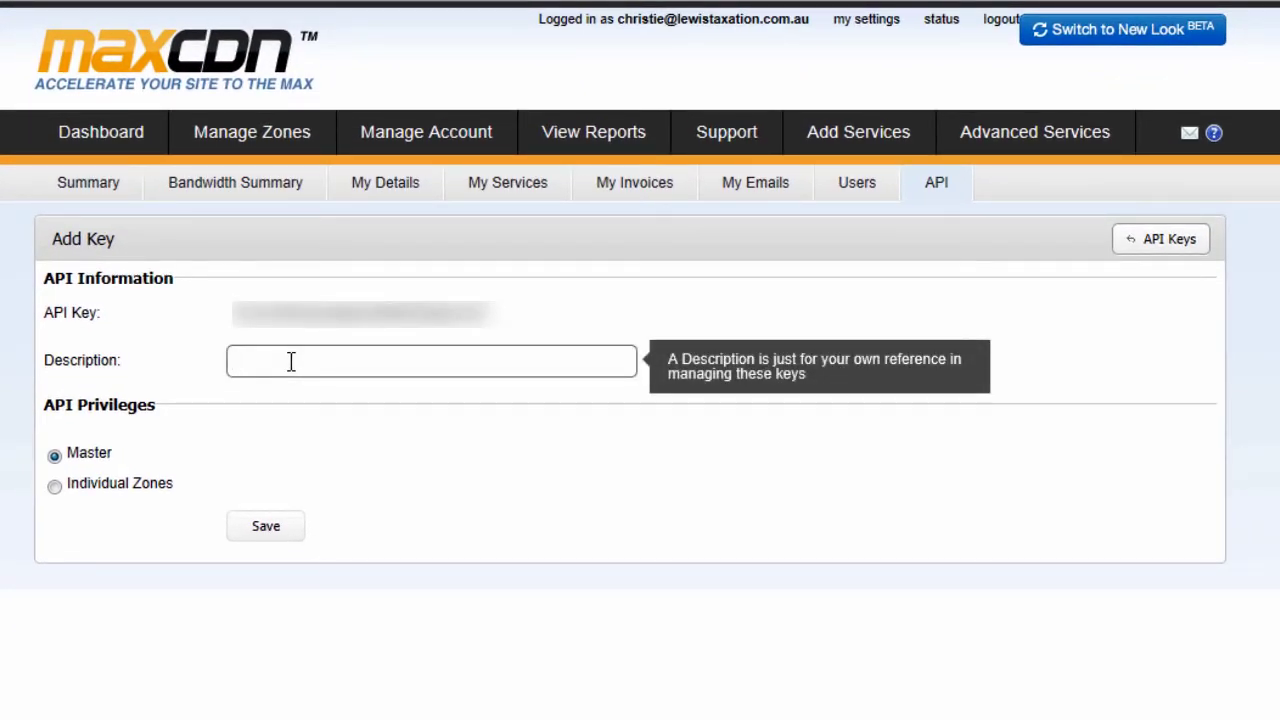
pyautogui.write('ALA main site')
pyautogui.click(288, 533)
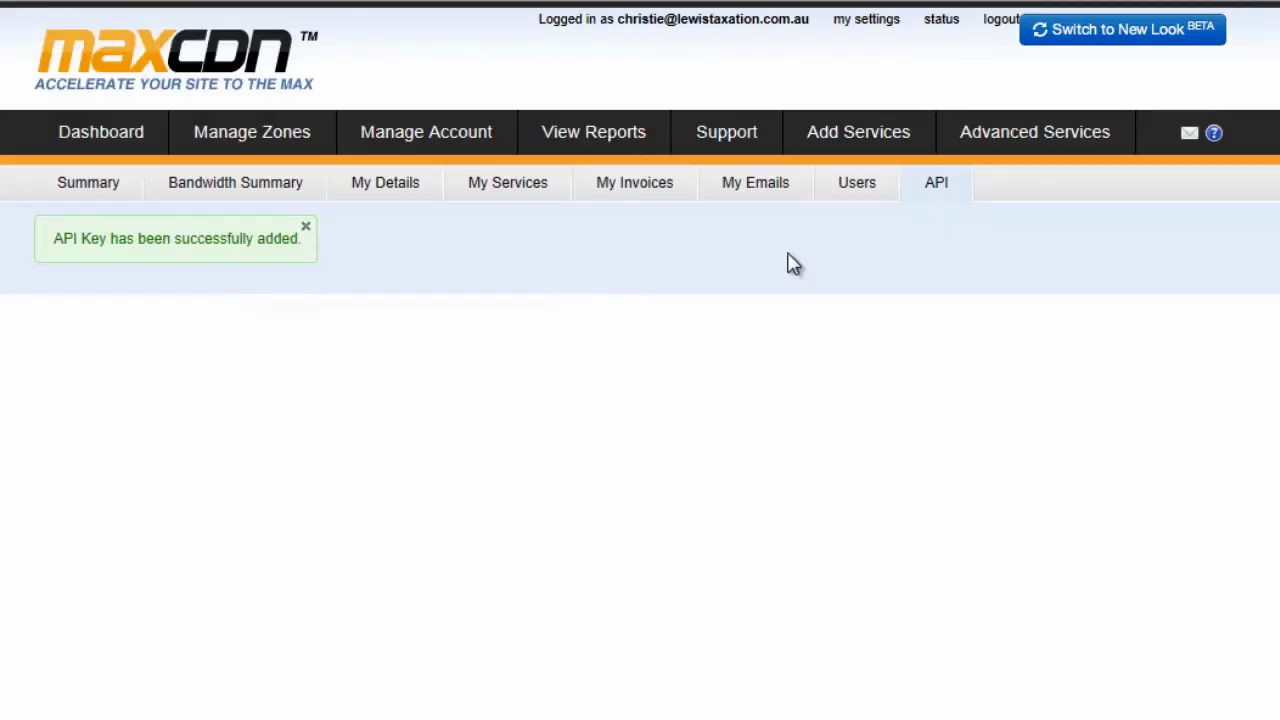
# - Copy the API ID of the ALA main site key from MaxCDN's key list into W3 Total Cache's API ID field
pyautogui.click(945, 190)
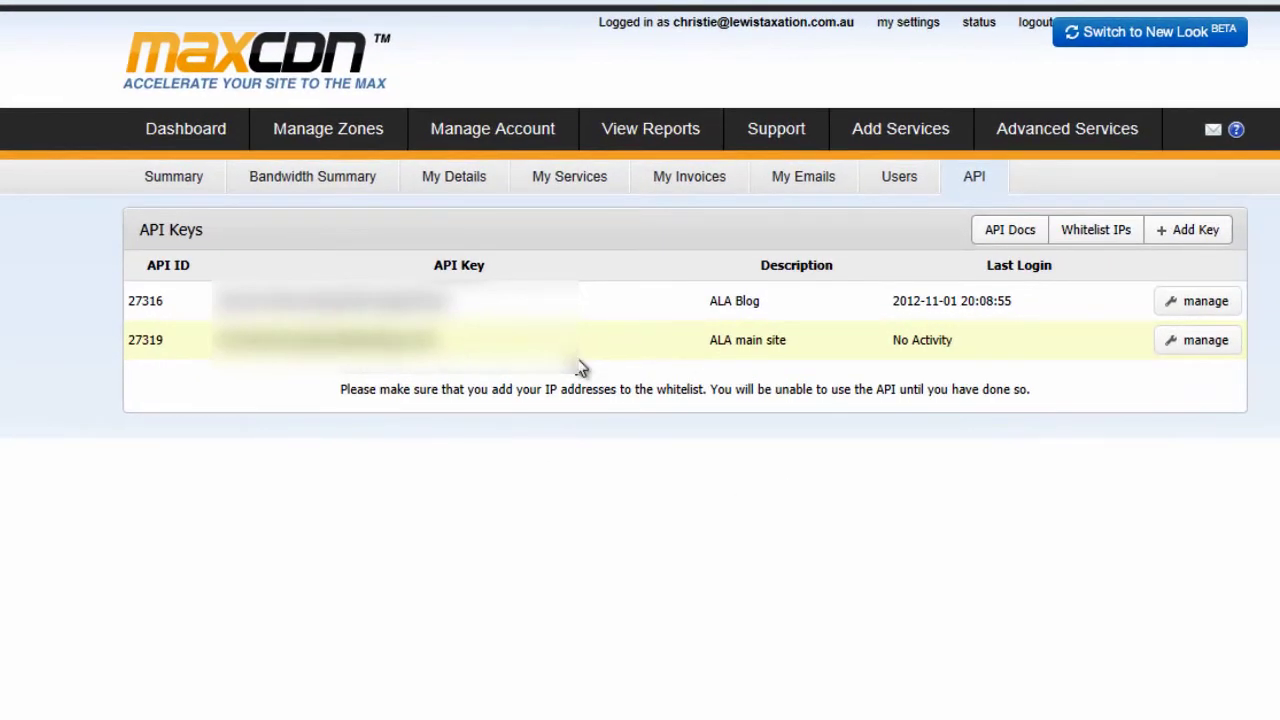
pyautogui.moveTo(180, 350); pyautogui.dragTo(128, 347)
pyautogui.rightClick(137, 348)
pyautogui.click(193, 386)
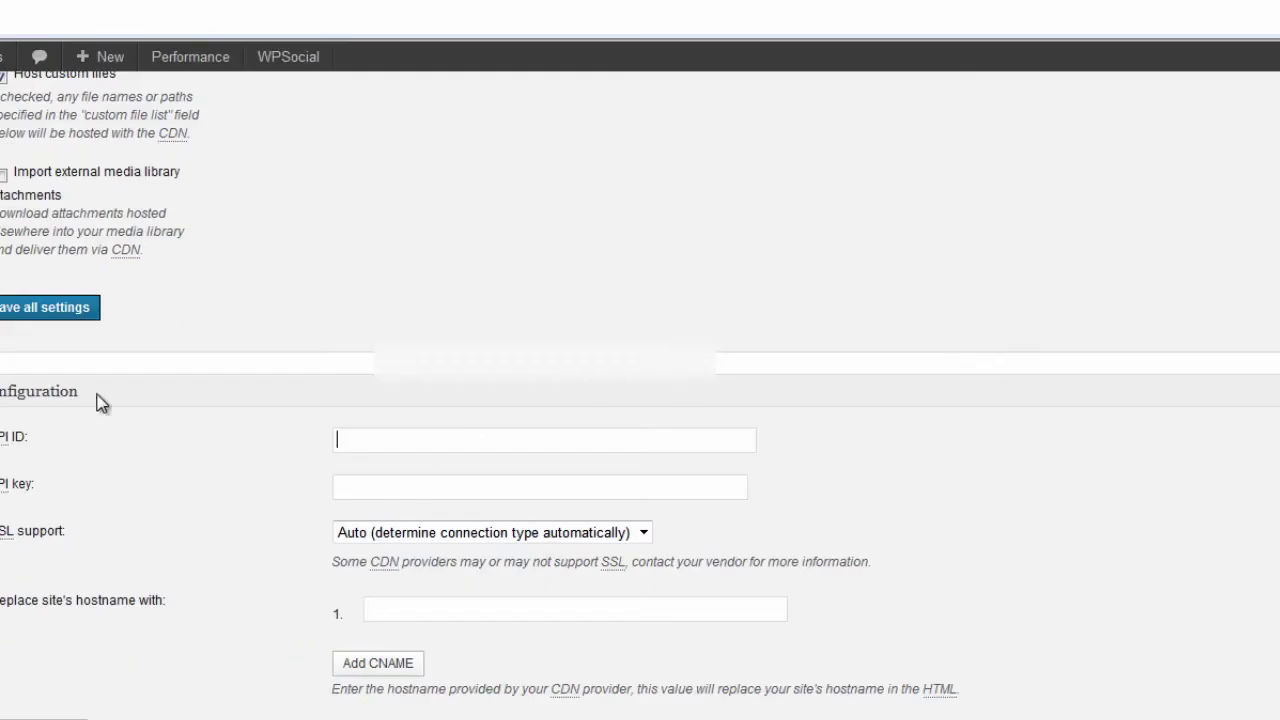
pyautogui.rightClick(369, 440)
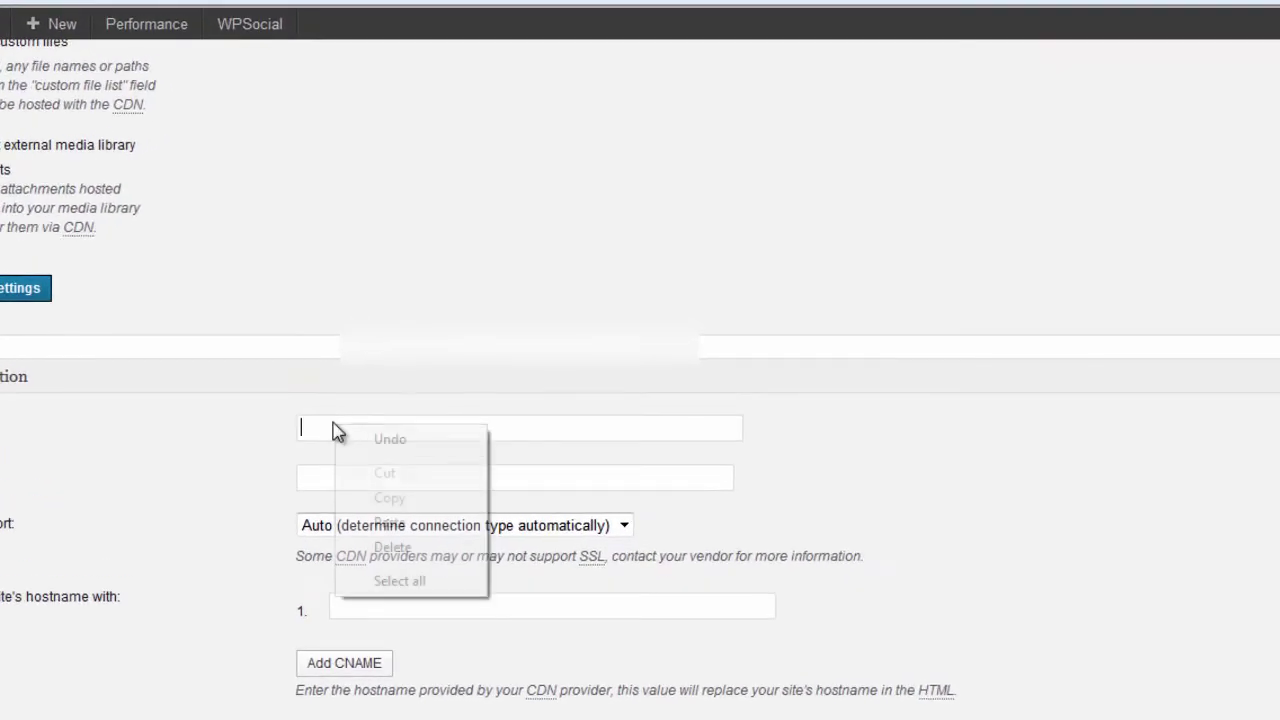
pyautogui.click(415, 522)
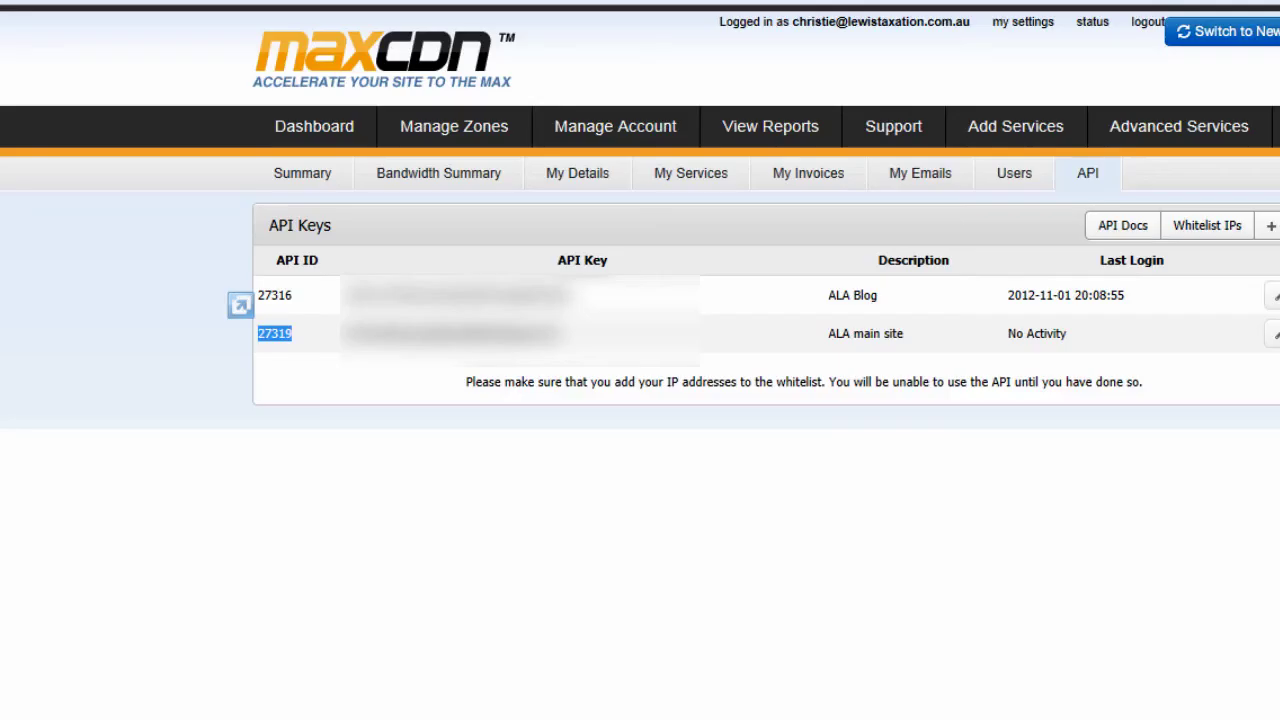
# - Copy the ALA main site API key from MaxCDN into the API key field of W3 Total Cache's CDN configuration
pyautogui.moveTo(560, 335); pyautogui.dragTo(362, 350)
pyautogui.rightClick(356, 366)
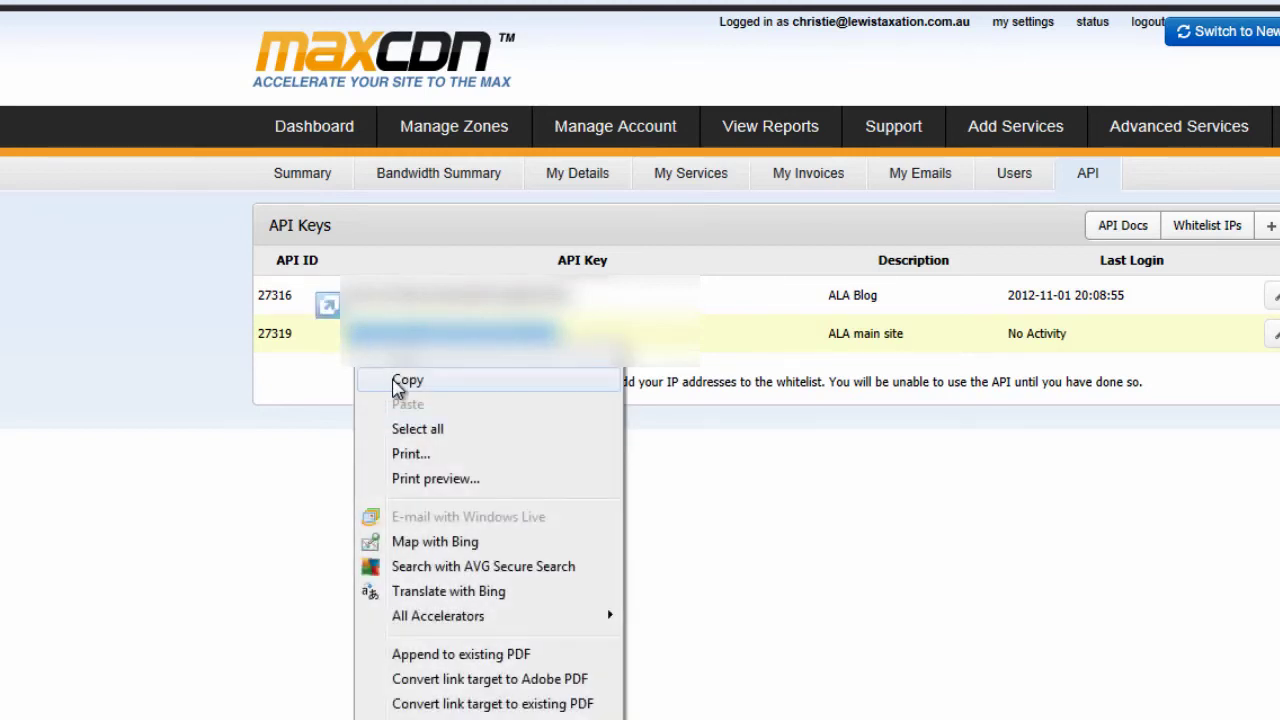
pyautogui.click(404, 381)
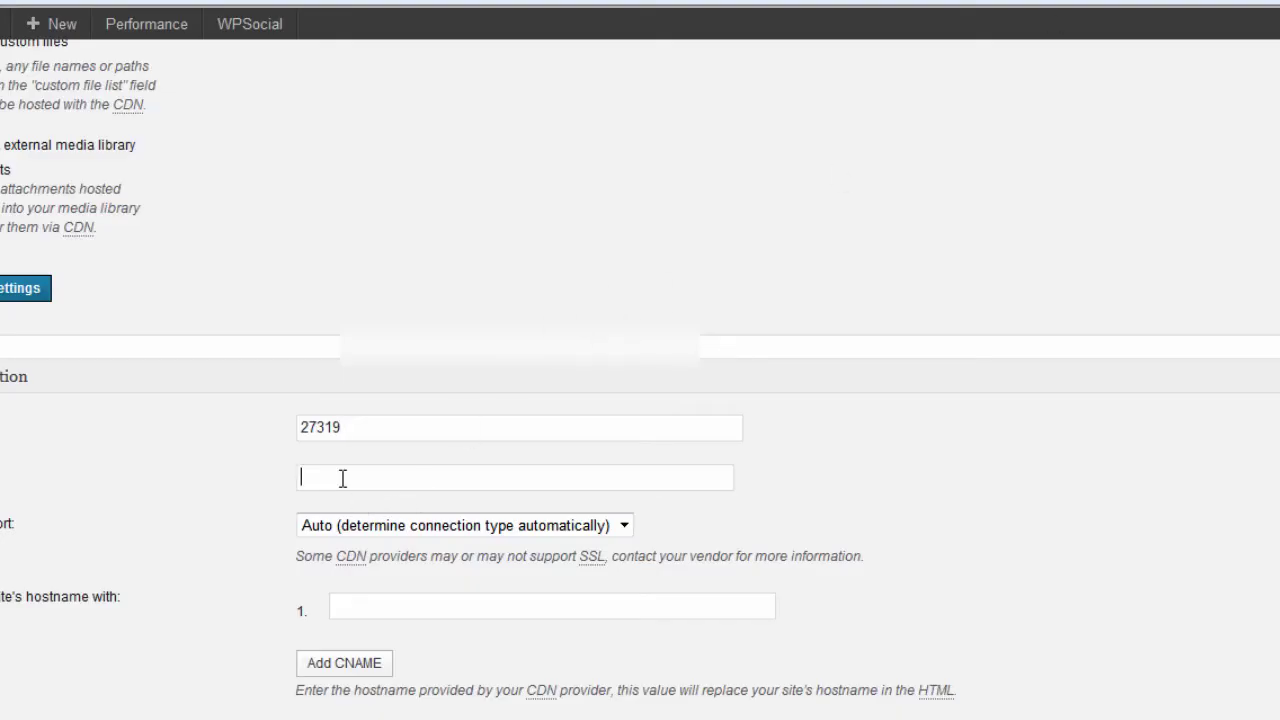
pyautogui.rightClick(342, 479)
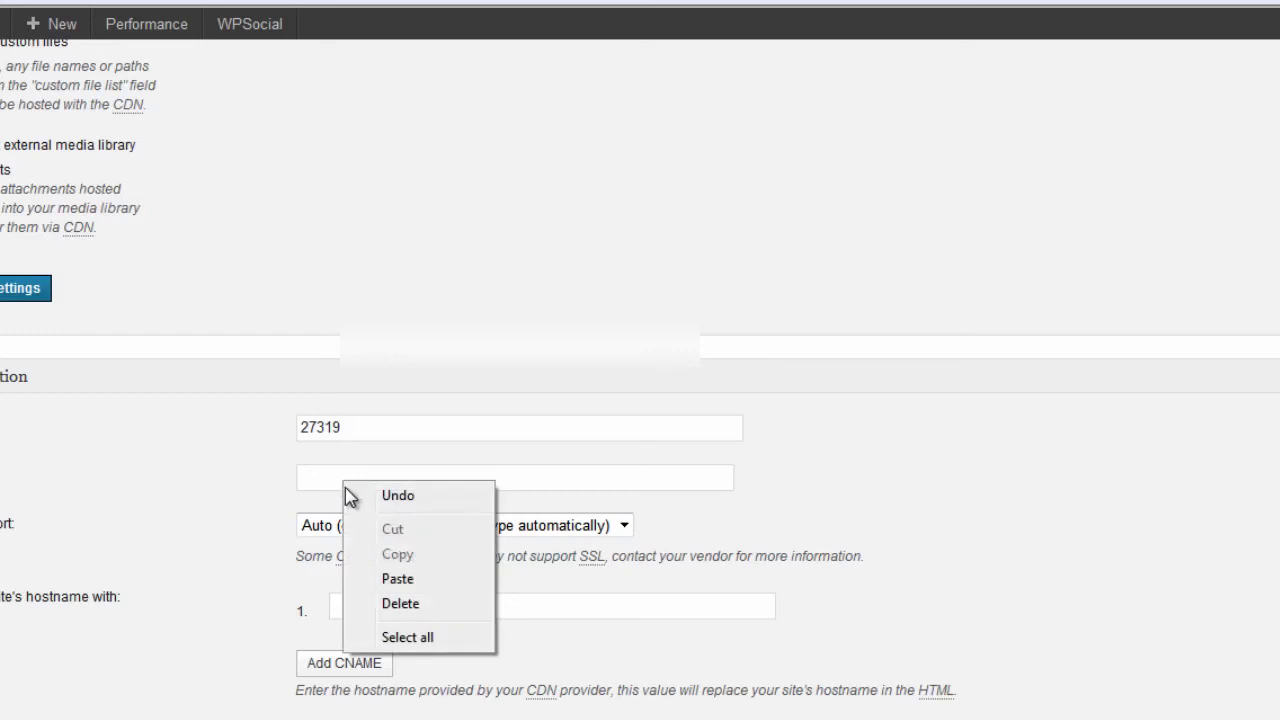
pyautogui.click(394, 590)
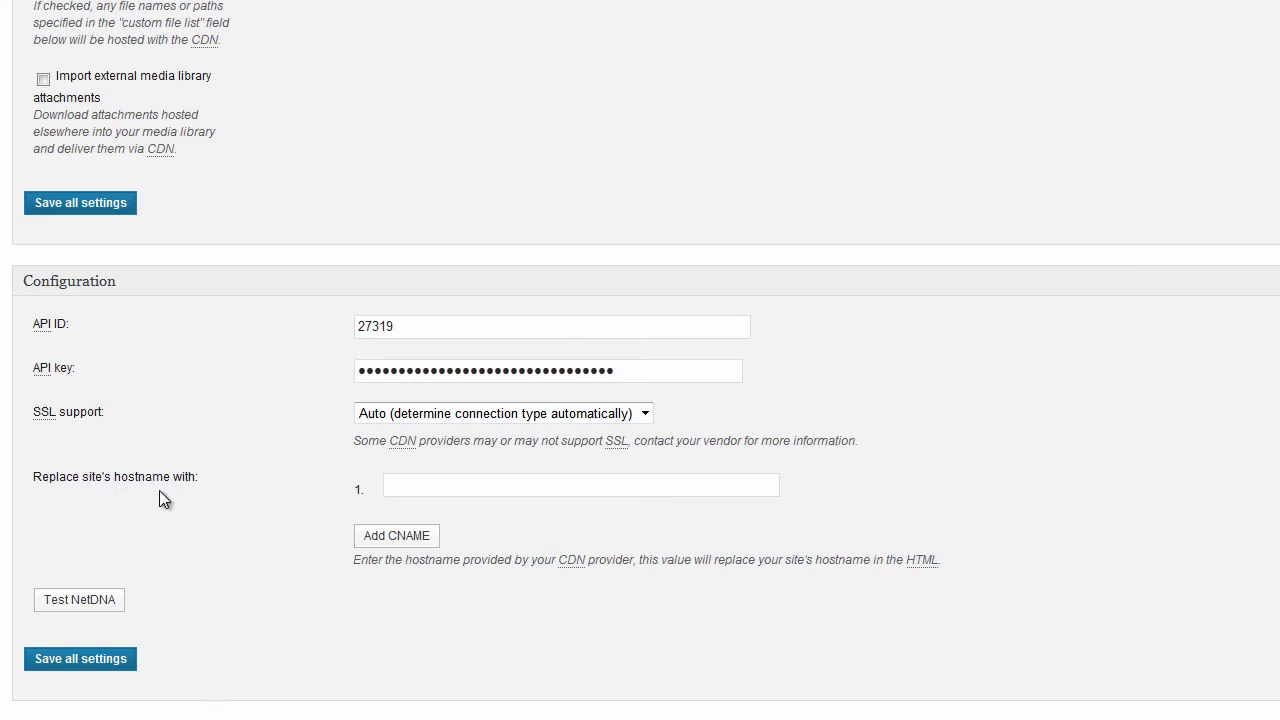
# - Copy cdn.lewistaxation.com.au from the cPanel CNAME record into the first "Replace site's hostname with" field in W3 Total Cache
pyautogui.click(423, 489)
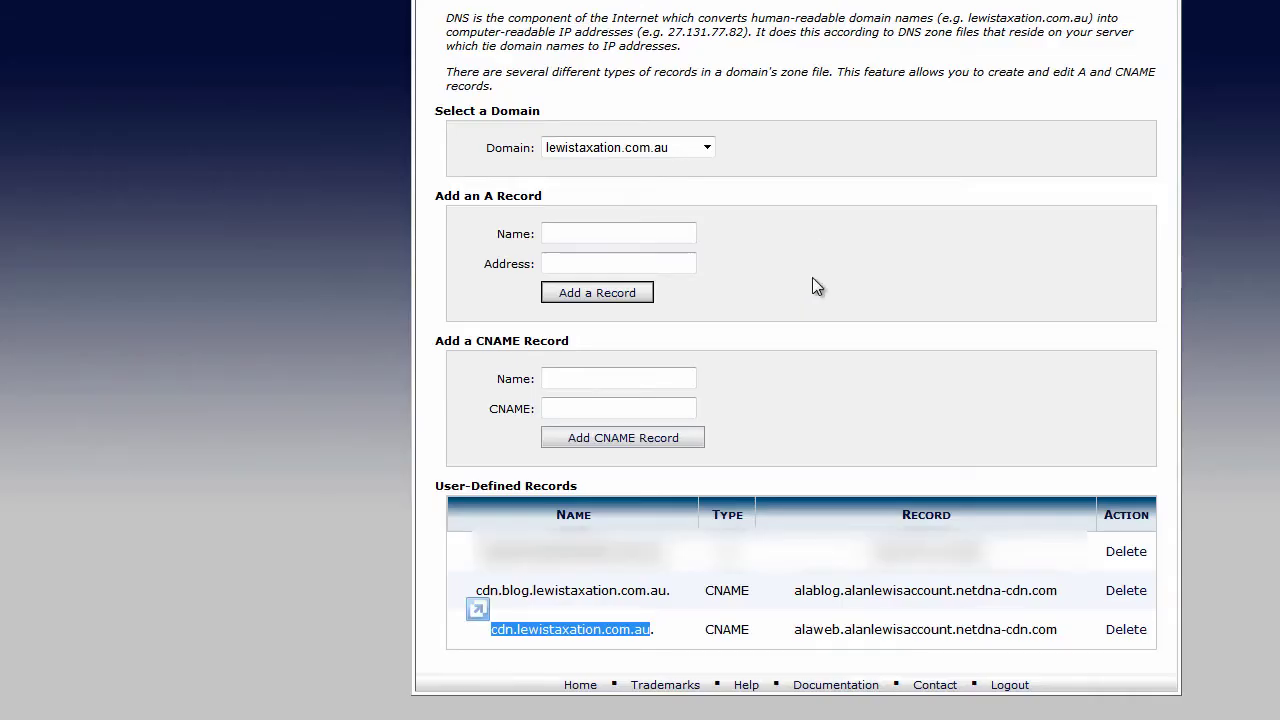
pyautogui.click(876, 382)
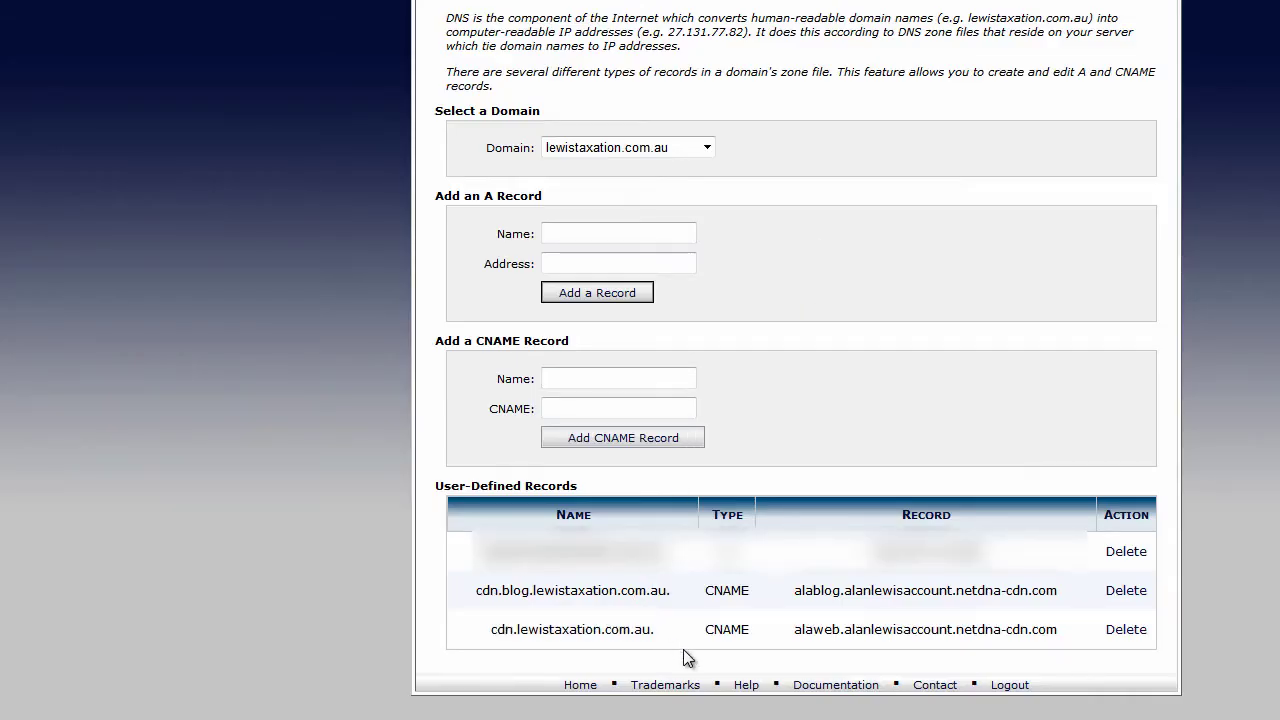
pyautogui.moveTo(652, 634); pyautogui.dragTo(495, 631)
pyautogui.rightClick(501, 629)
pyautogui.click(558, 308)
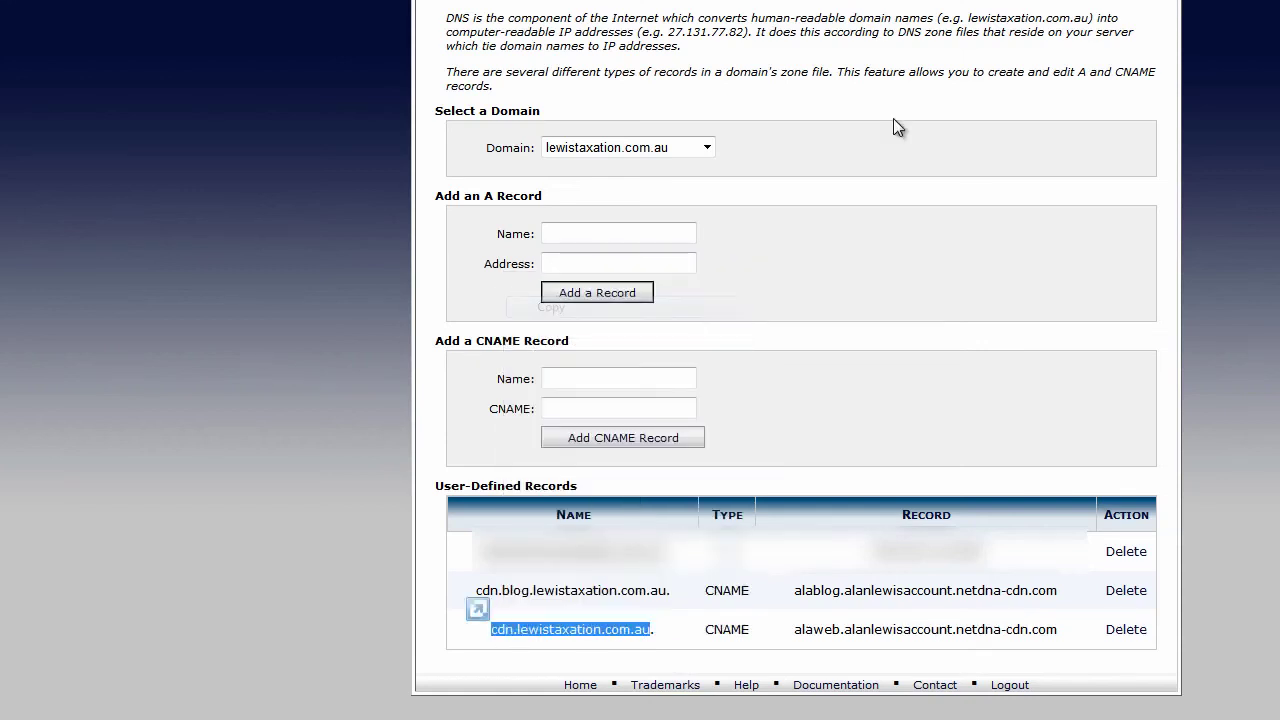
pyautogui.hotkey('alt', 'Tab')
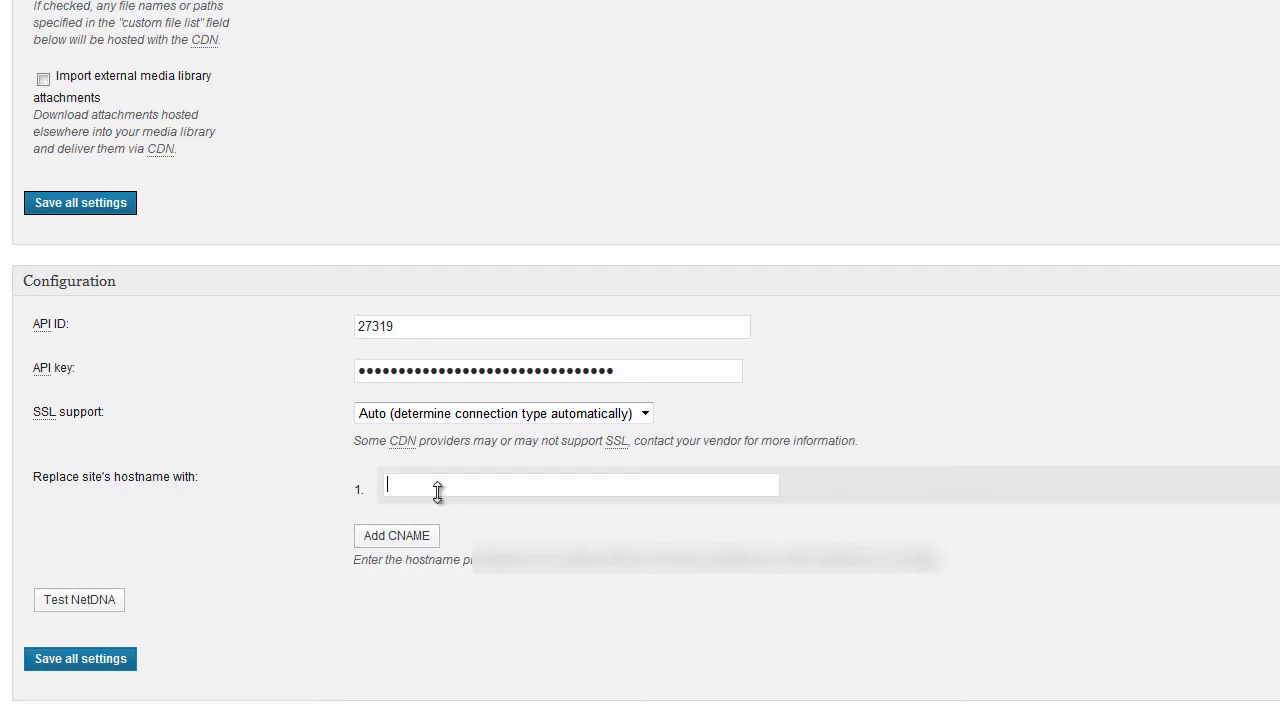
pyautogui.rightClick(423, 484)
pyautogui.click(488, 572)
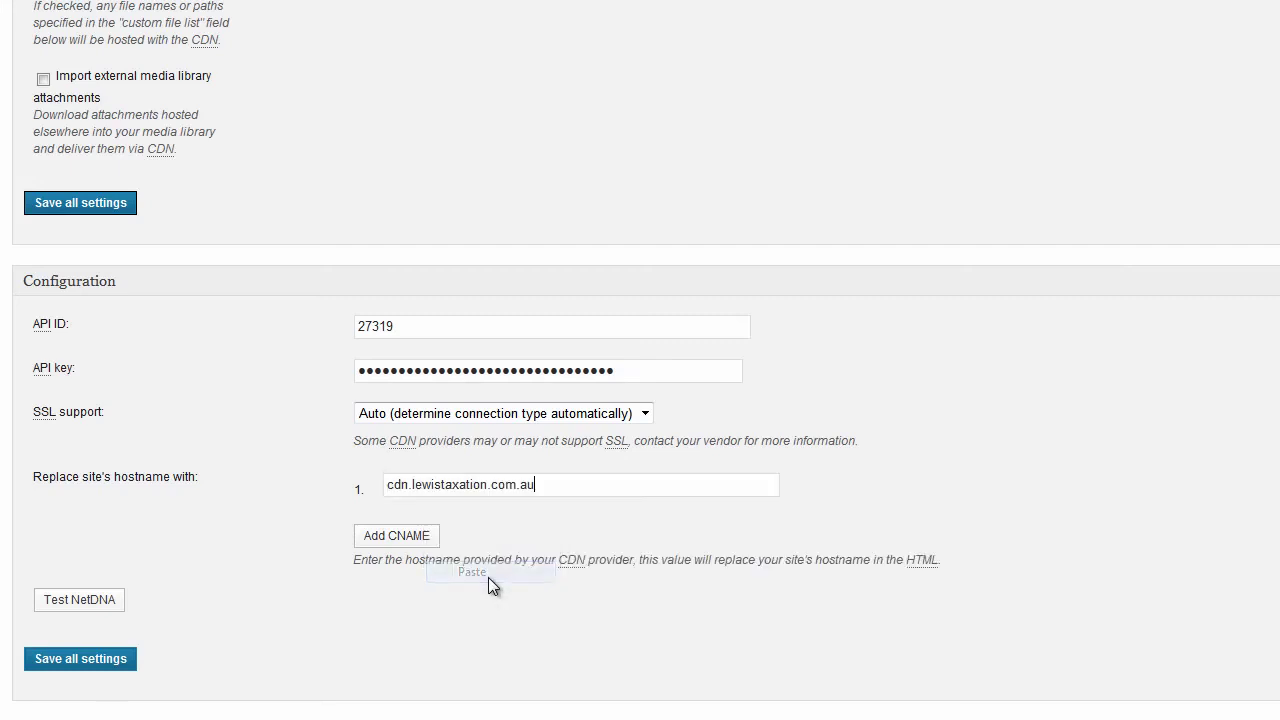
# - Test the NetDNA connection and save all CDN settings
pyautogui.click(105, 605)
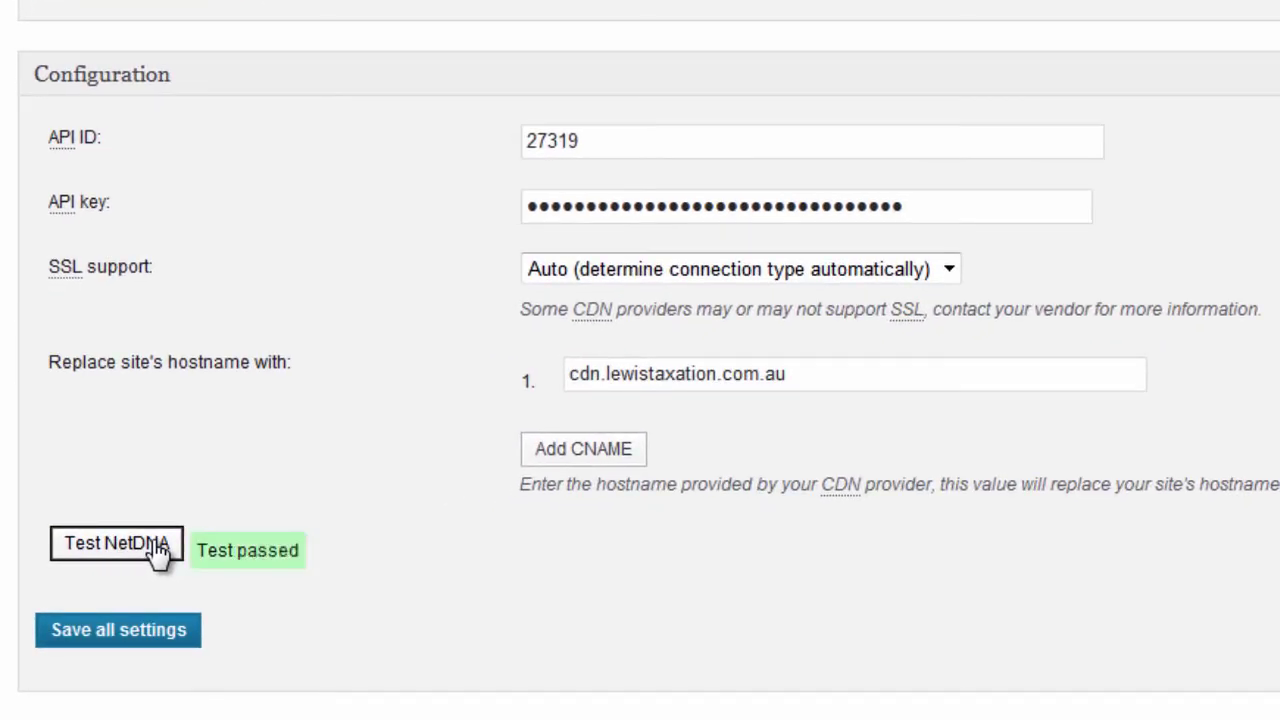
pyautogui.click(147, 632)
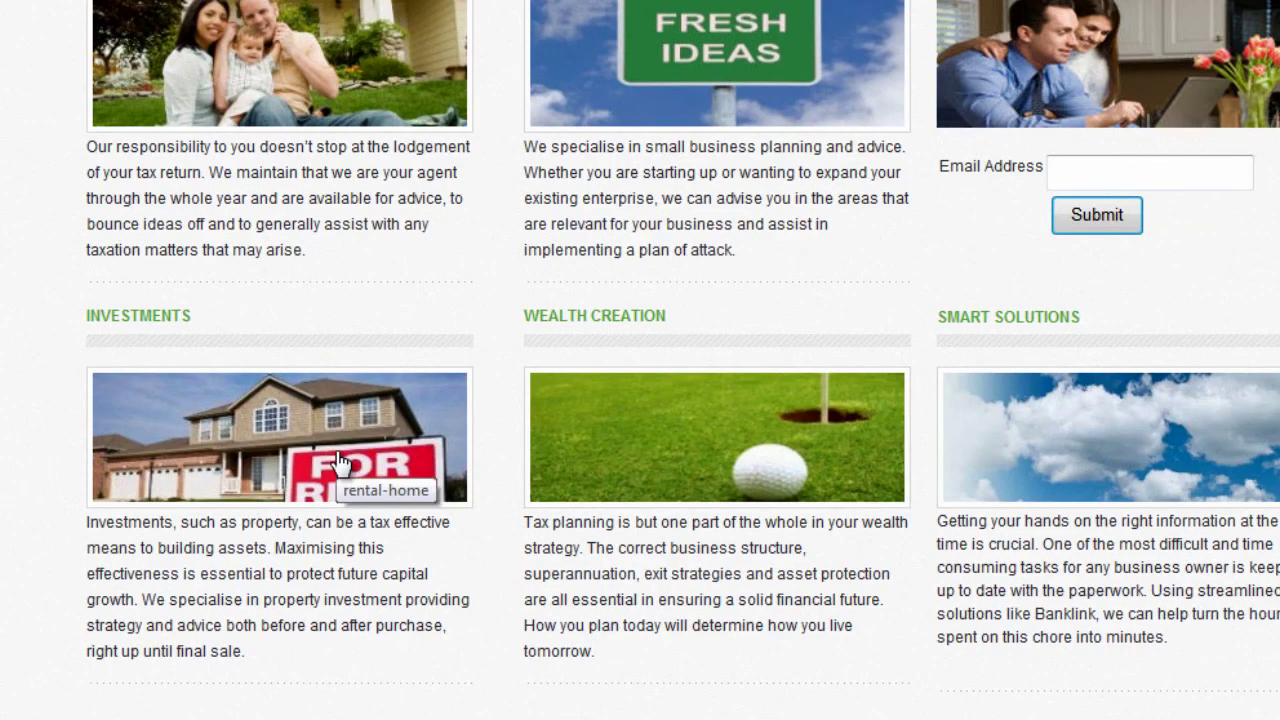
# - On the website's home page, view the properties of the Investments rental-home image and check the hostname in its URL
pyautogui.rightClick(338, 456)
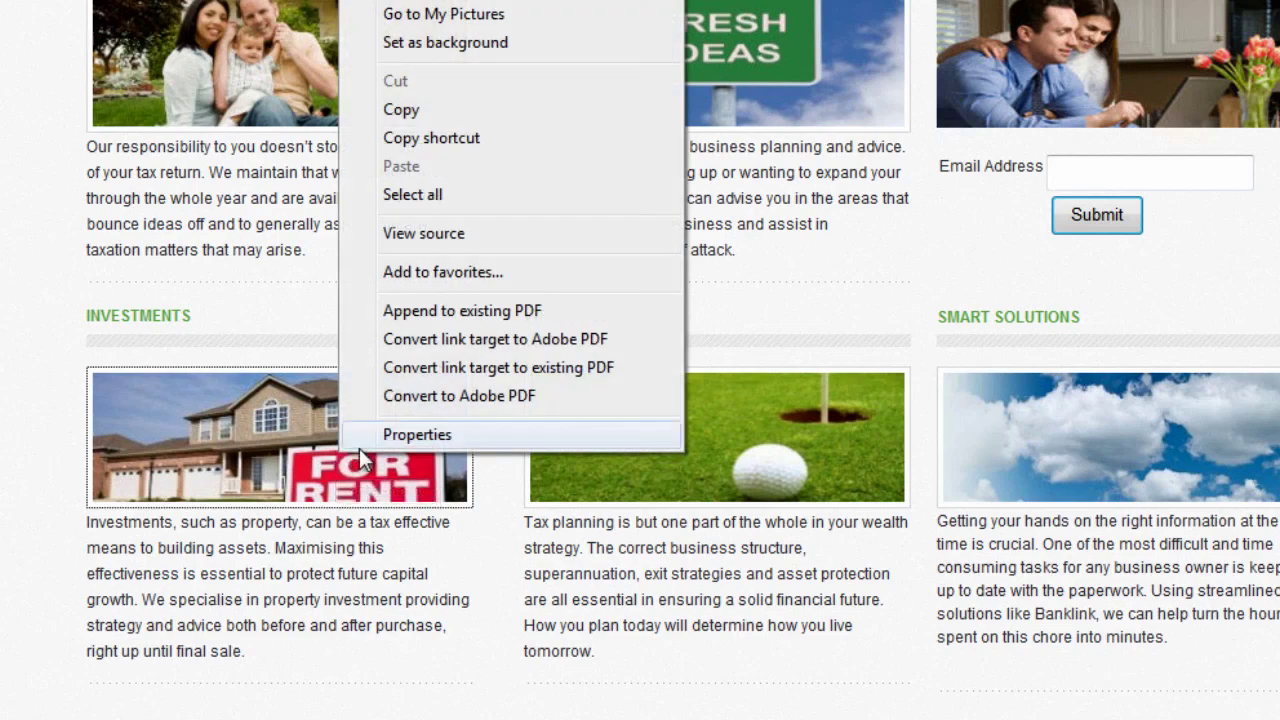
pyautogui.click(418, 436)
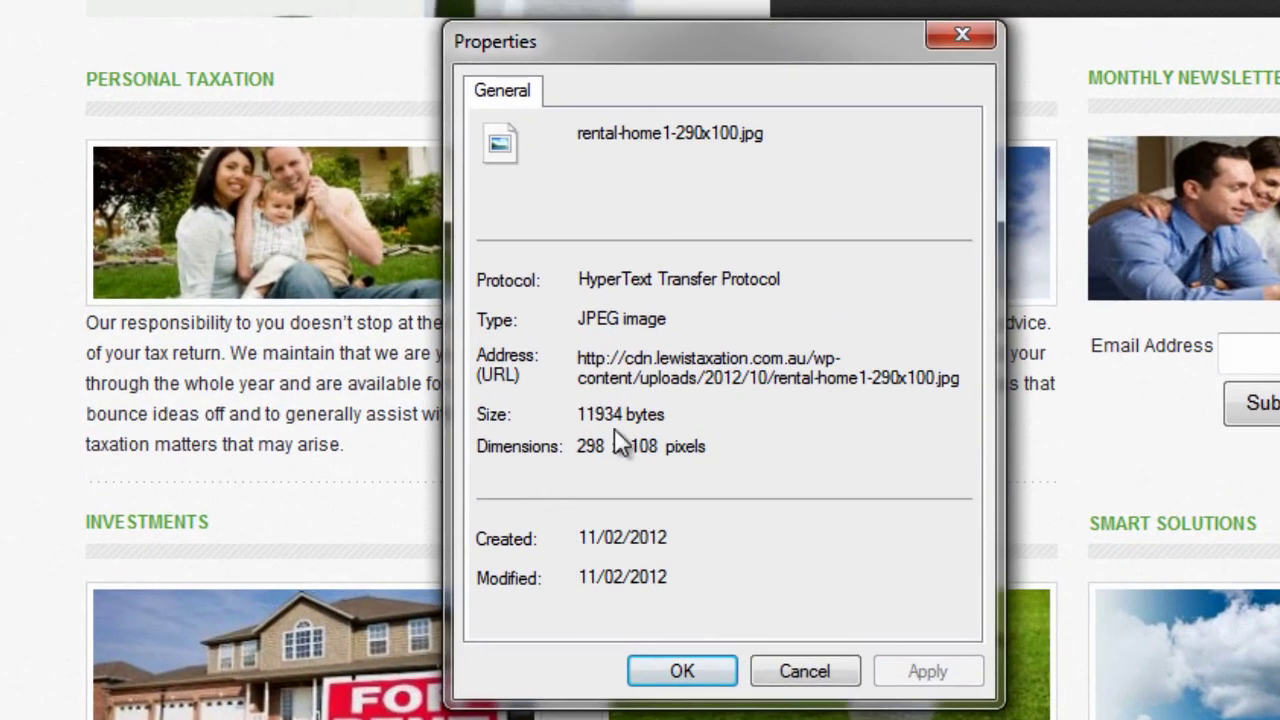
pyautogui.moveTo(578, 358); pyautogui.dragTo(851, 340)
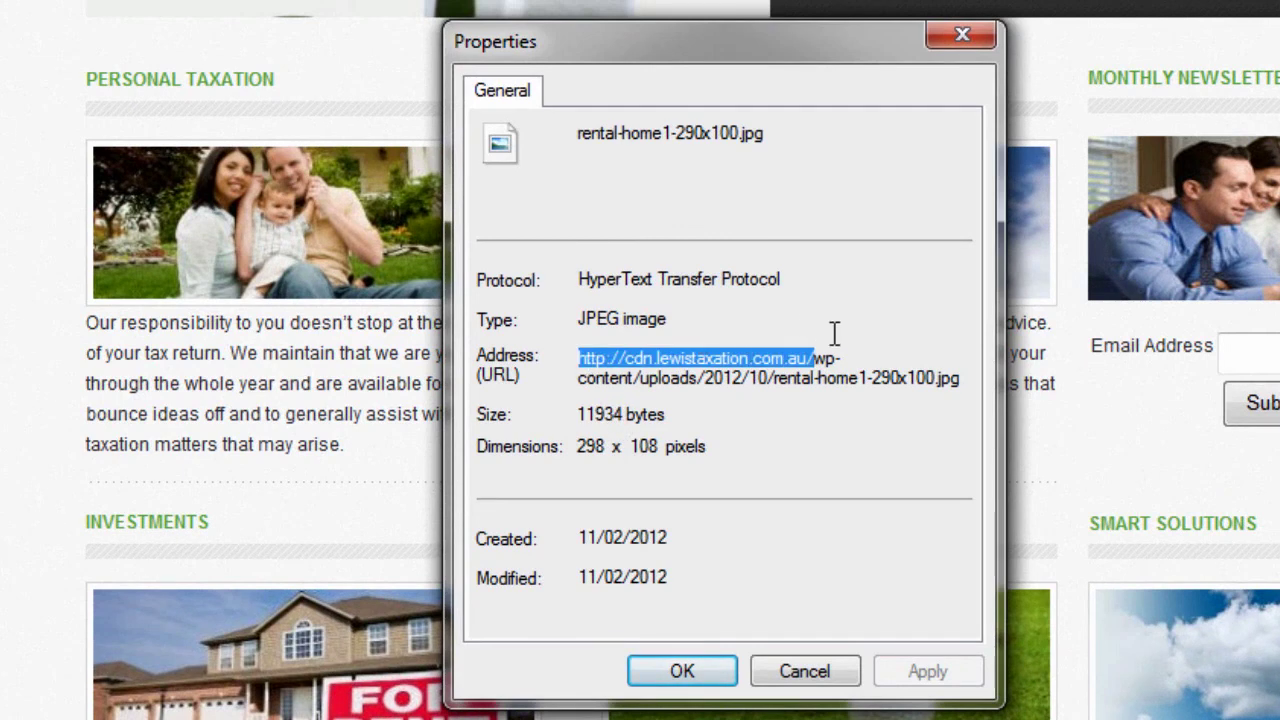
pyautogui.click(618, 372)
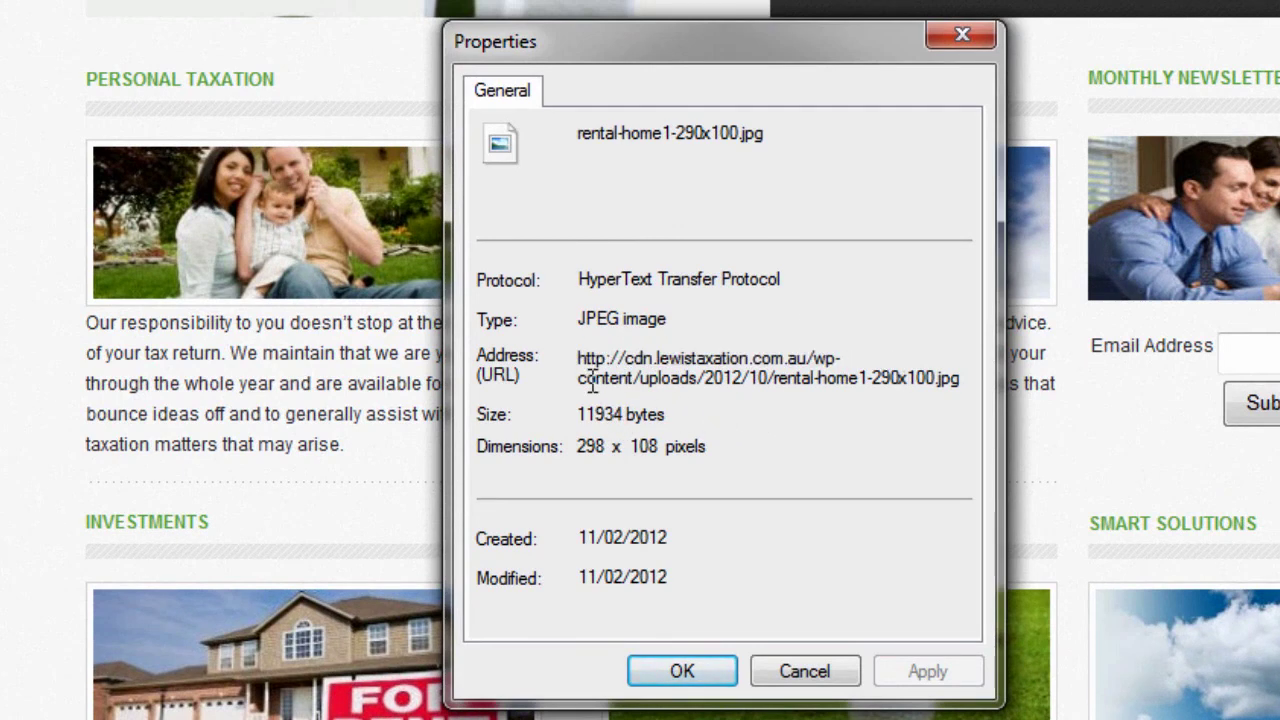